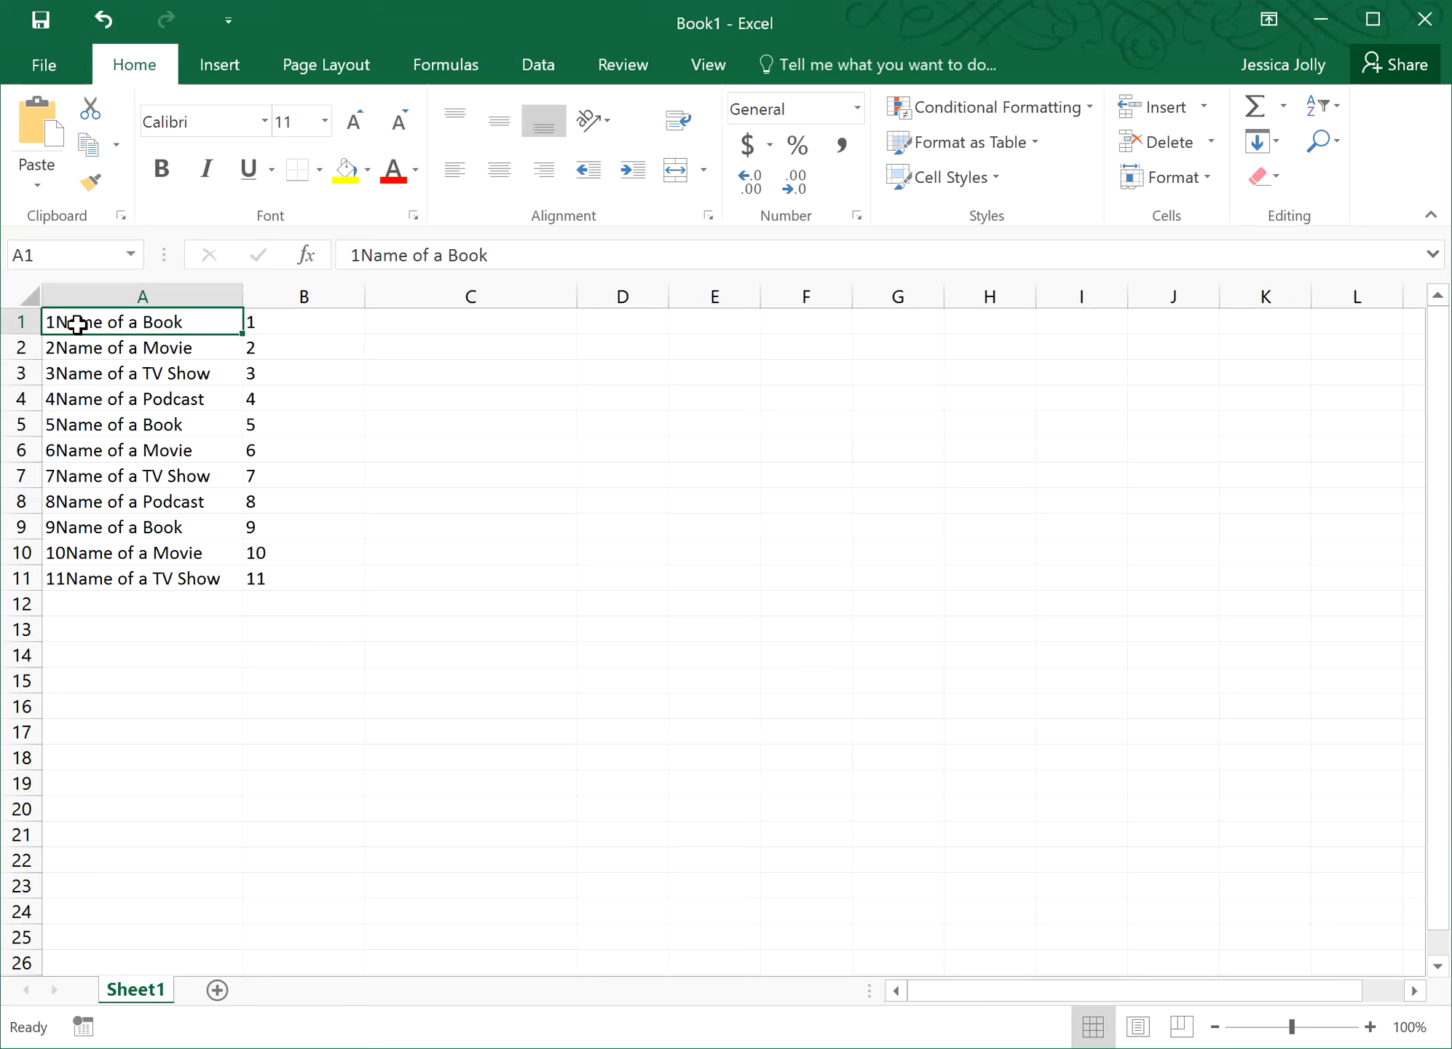
- Inspect the leading-number extraction formulas in column B for rows 1, 10 and 11
{"action": "left_click", "coordinate": [287, 321]}
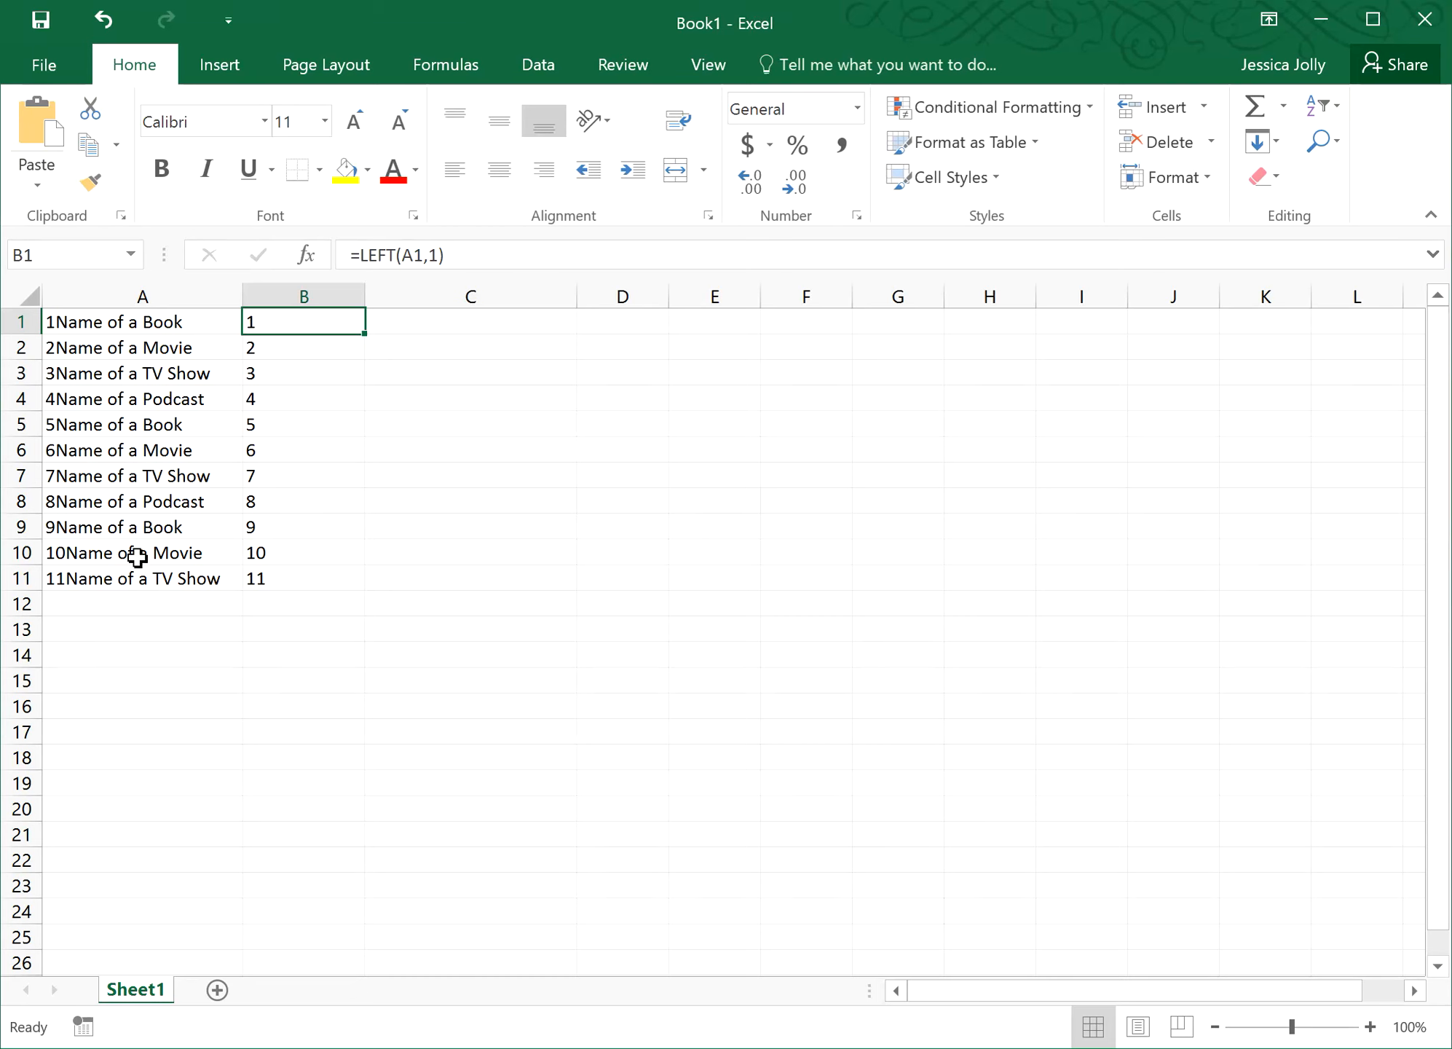
{"action": "left_click", "coordinate": [288, 553]}
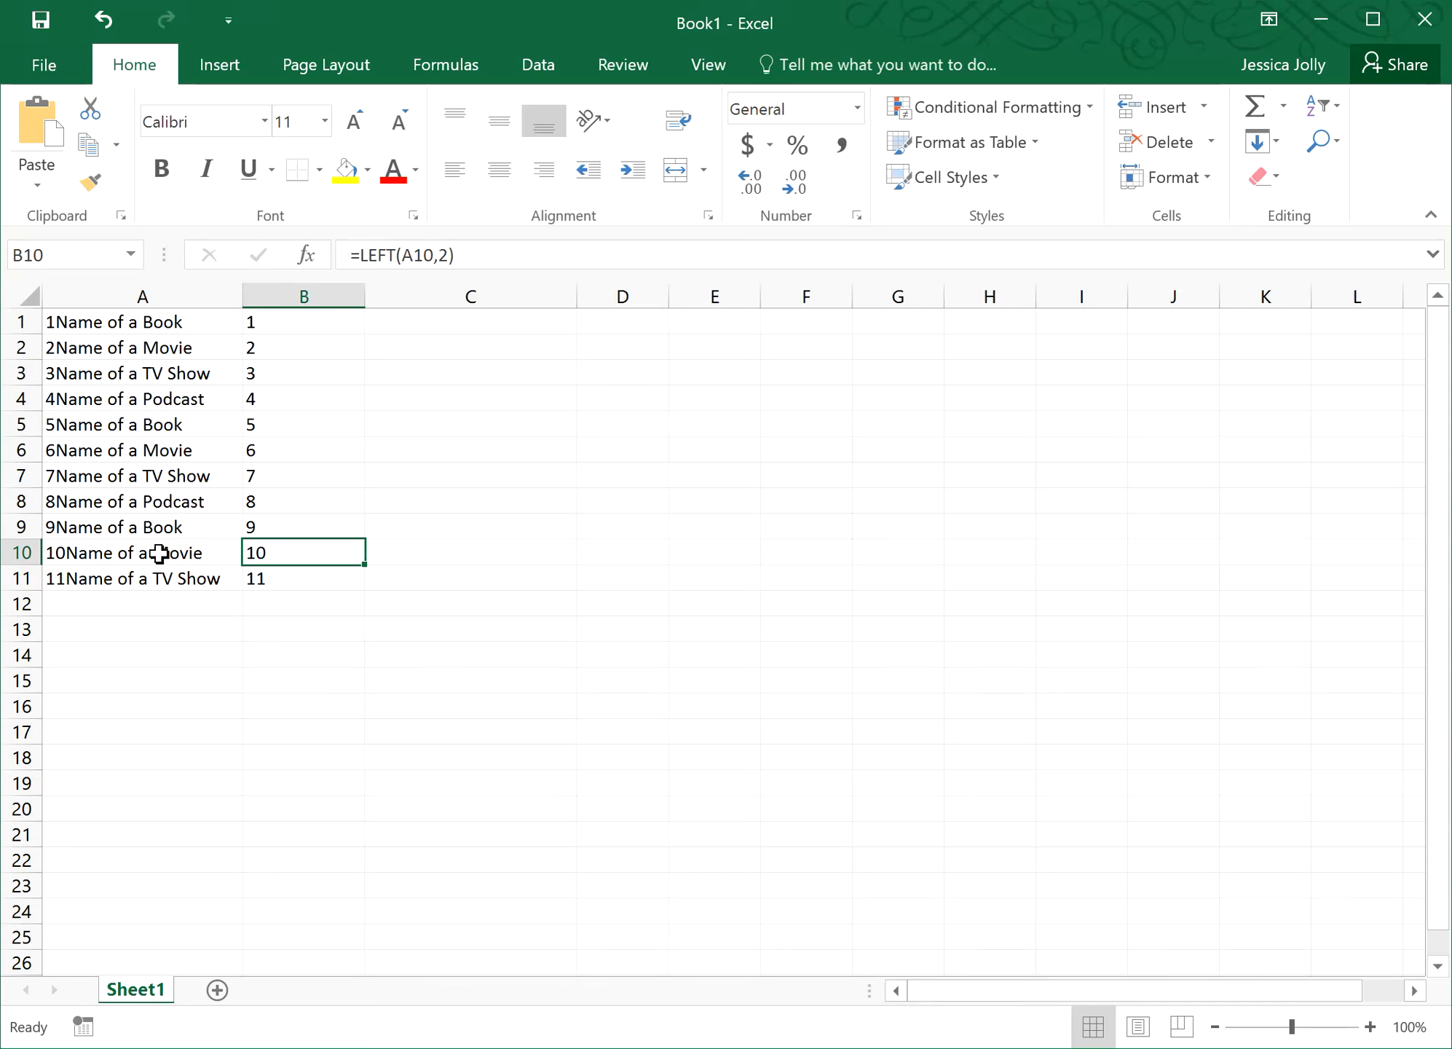
{"action": "left_click", "coordinate": [284, 579]}
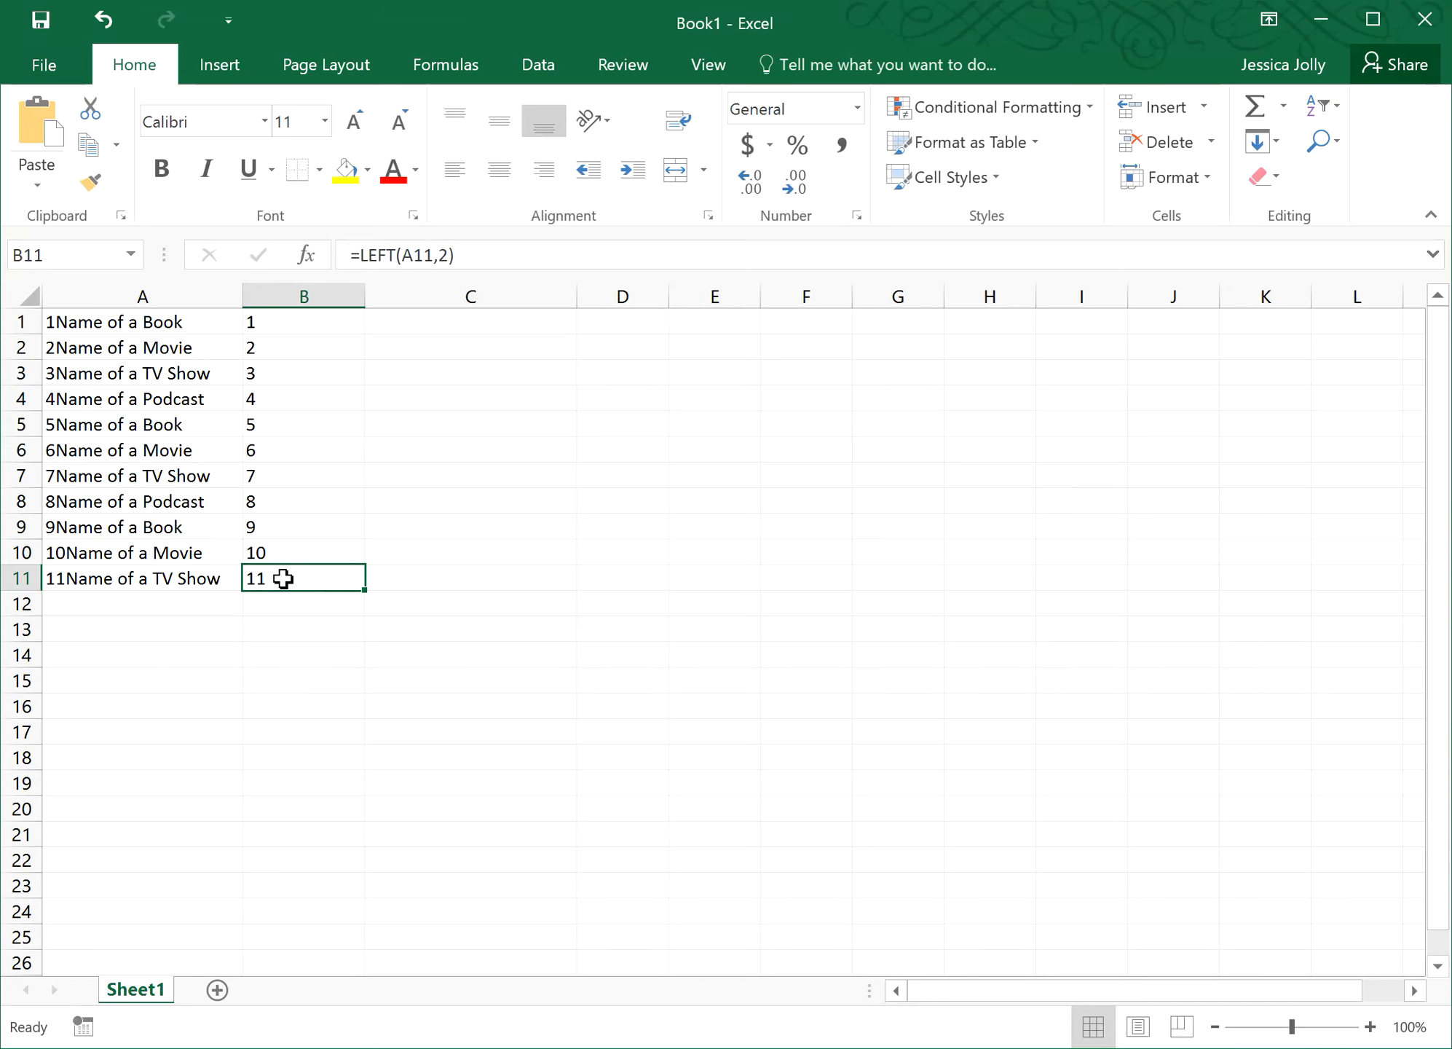
{"action": "left_click", "coordinate": [146, 603]}
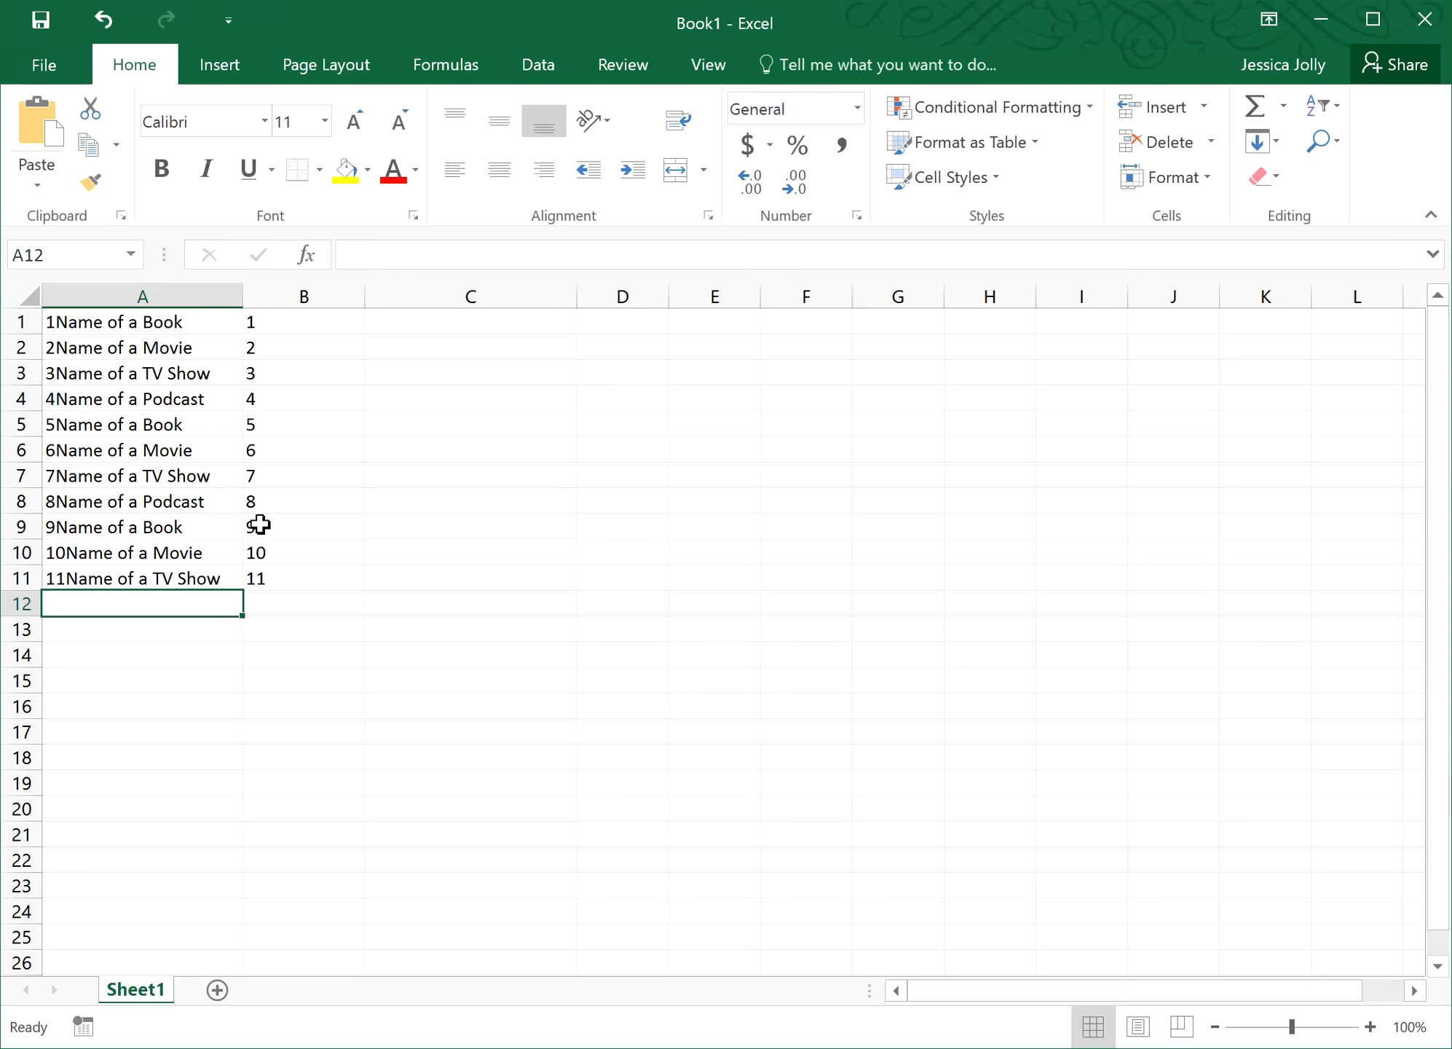
{"action": "left_click", "coordinate": [268, 579]}
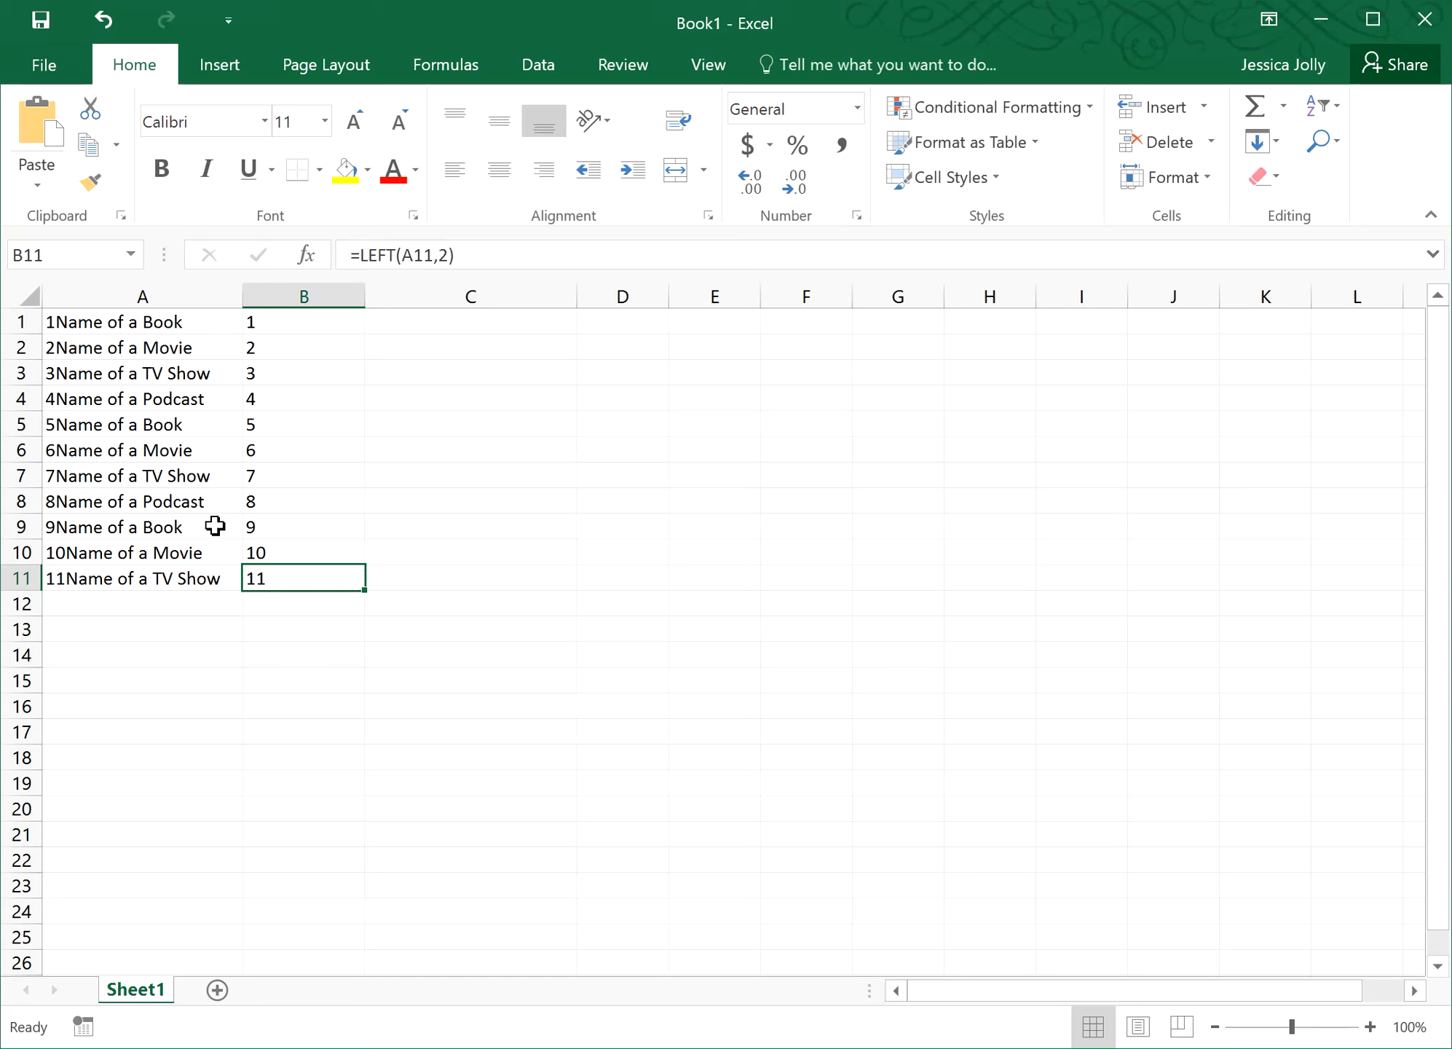
- Enter =LEN(A1) in D1 so it returns 15
{"action": "left_click", "coordinate": [604, 318]}
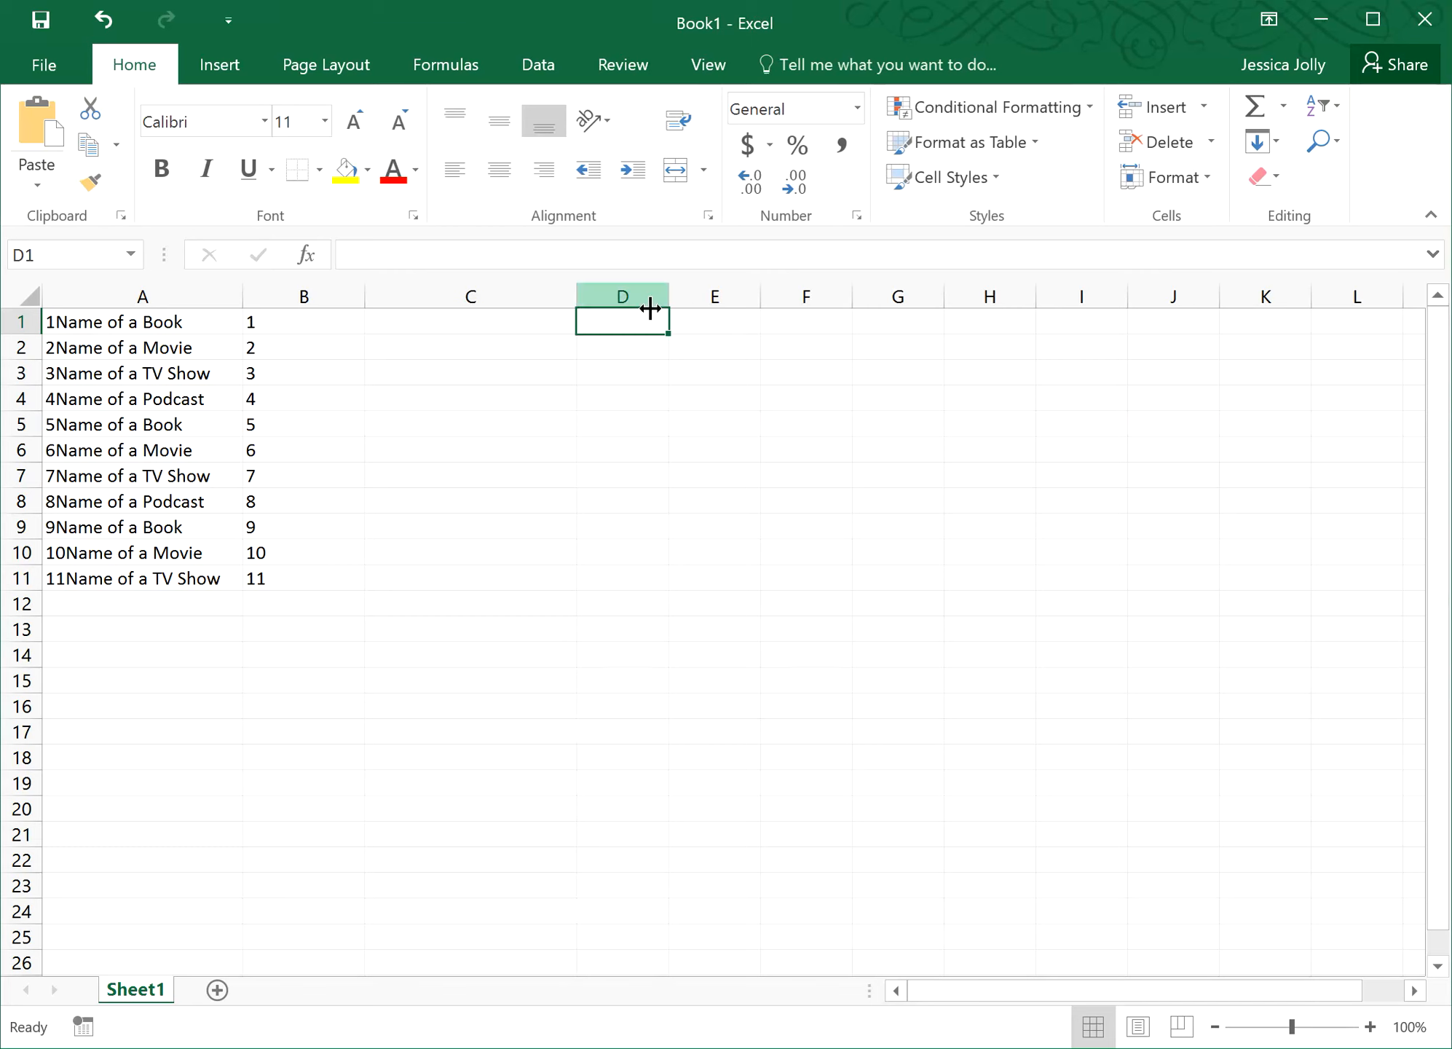
{"action": "type", "text": "="}
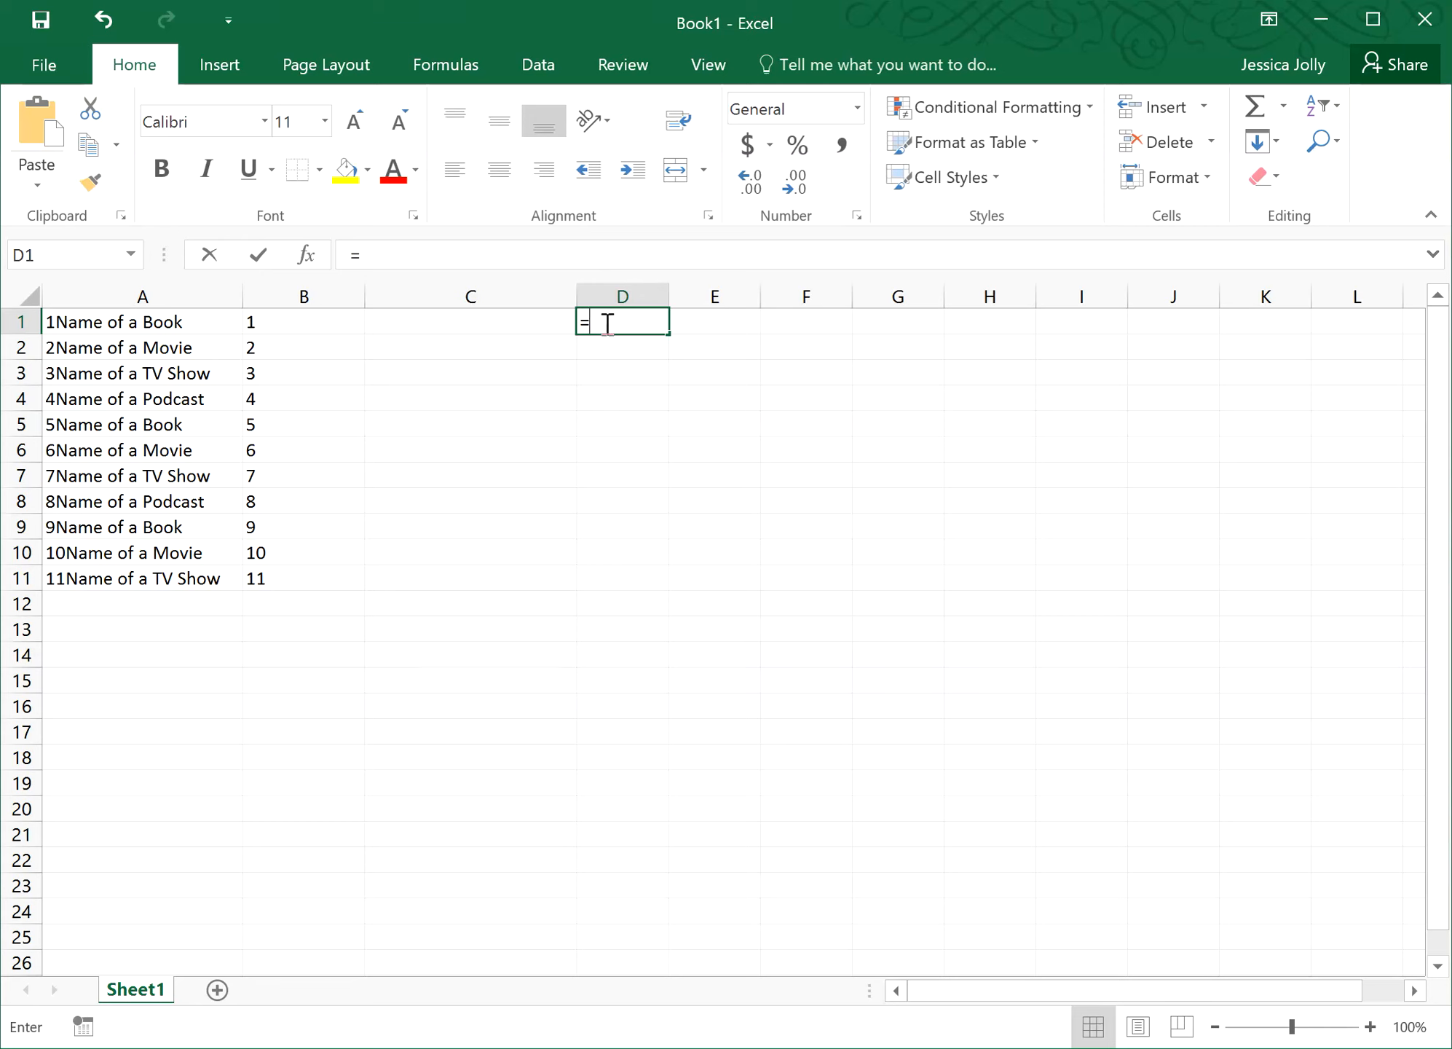
{"action": "type", "text": "LEN("}
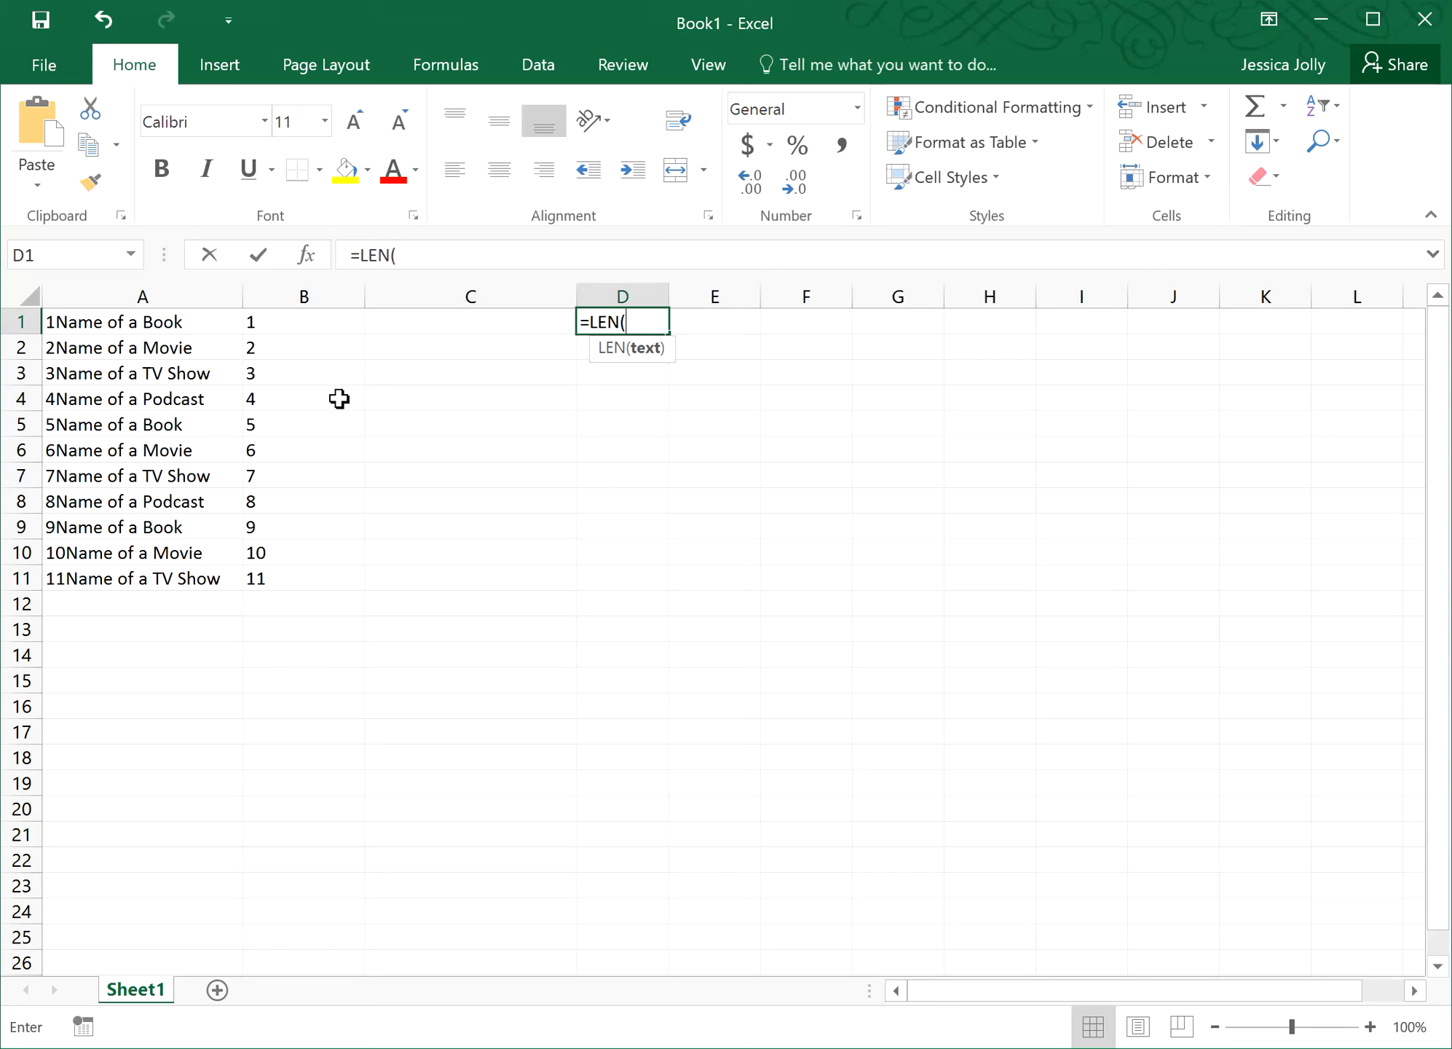
{"action": "left_click", "coordinate": [100, 322]}
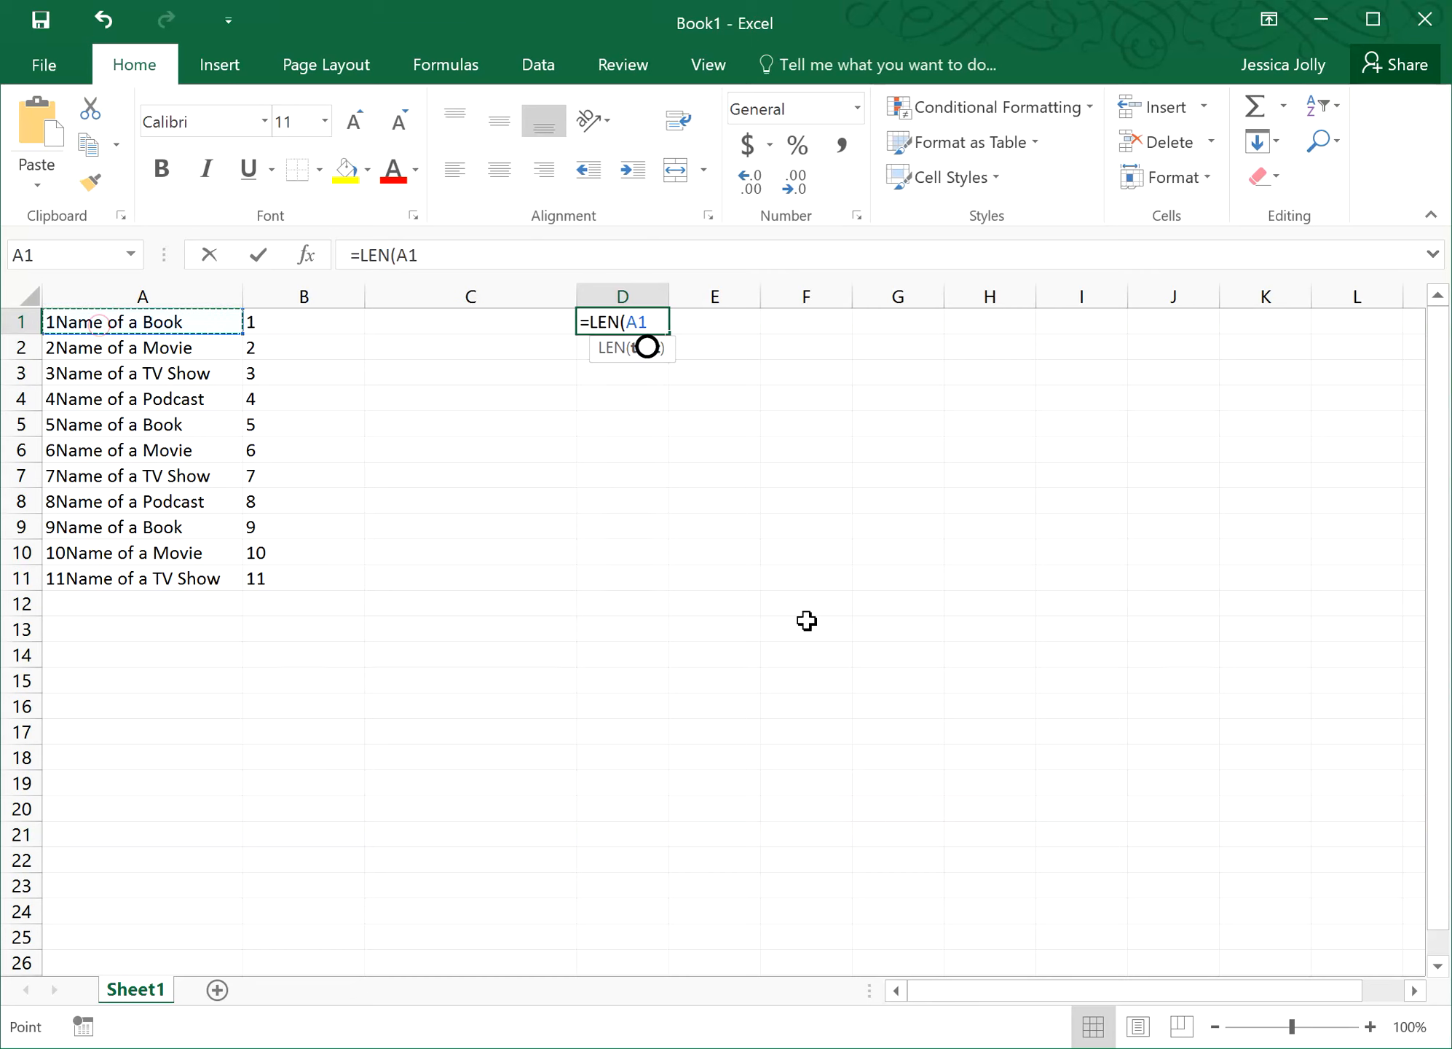
{"action": "type", "text": ")"}
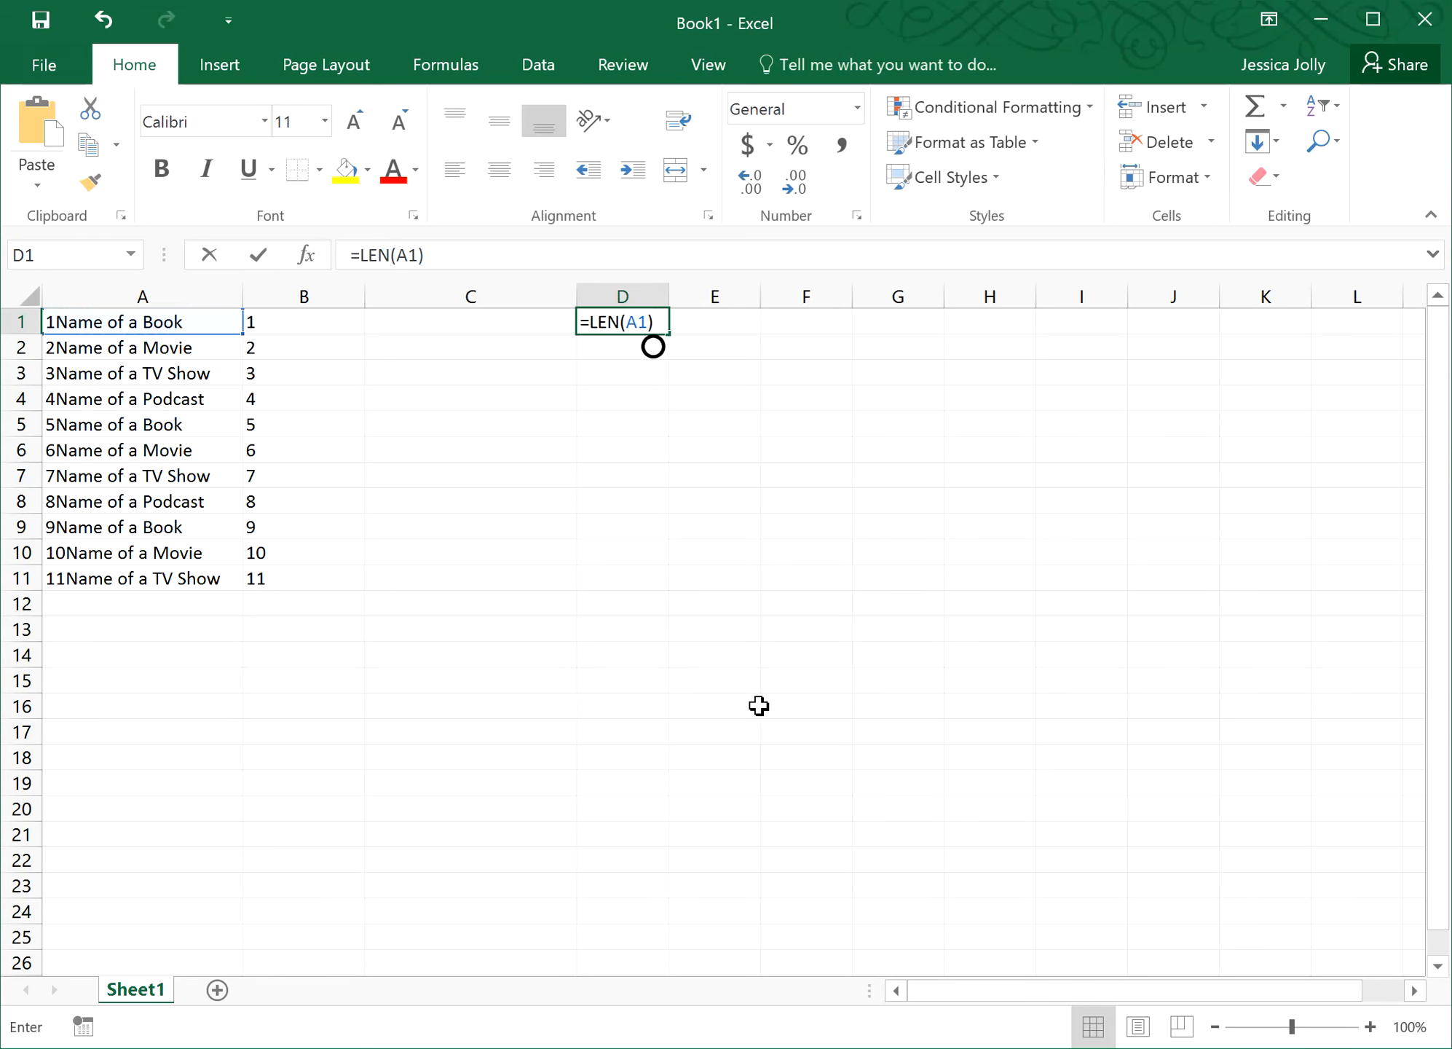
{"action": "left_click", "coordinate": [259, 255]}
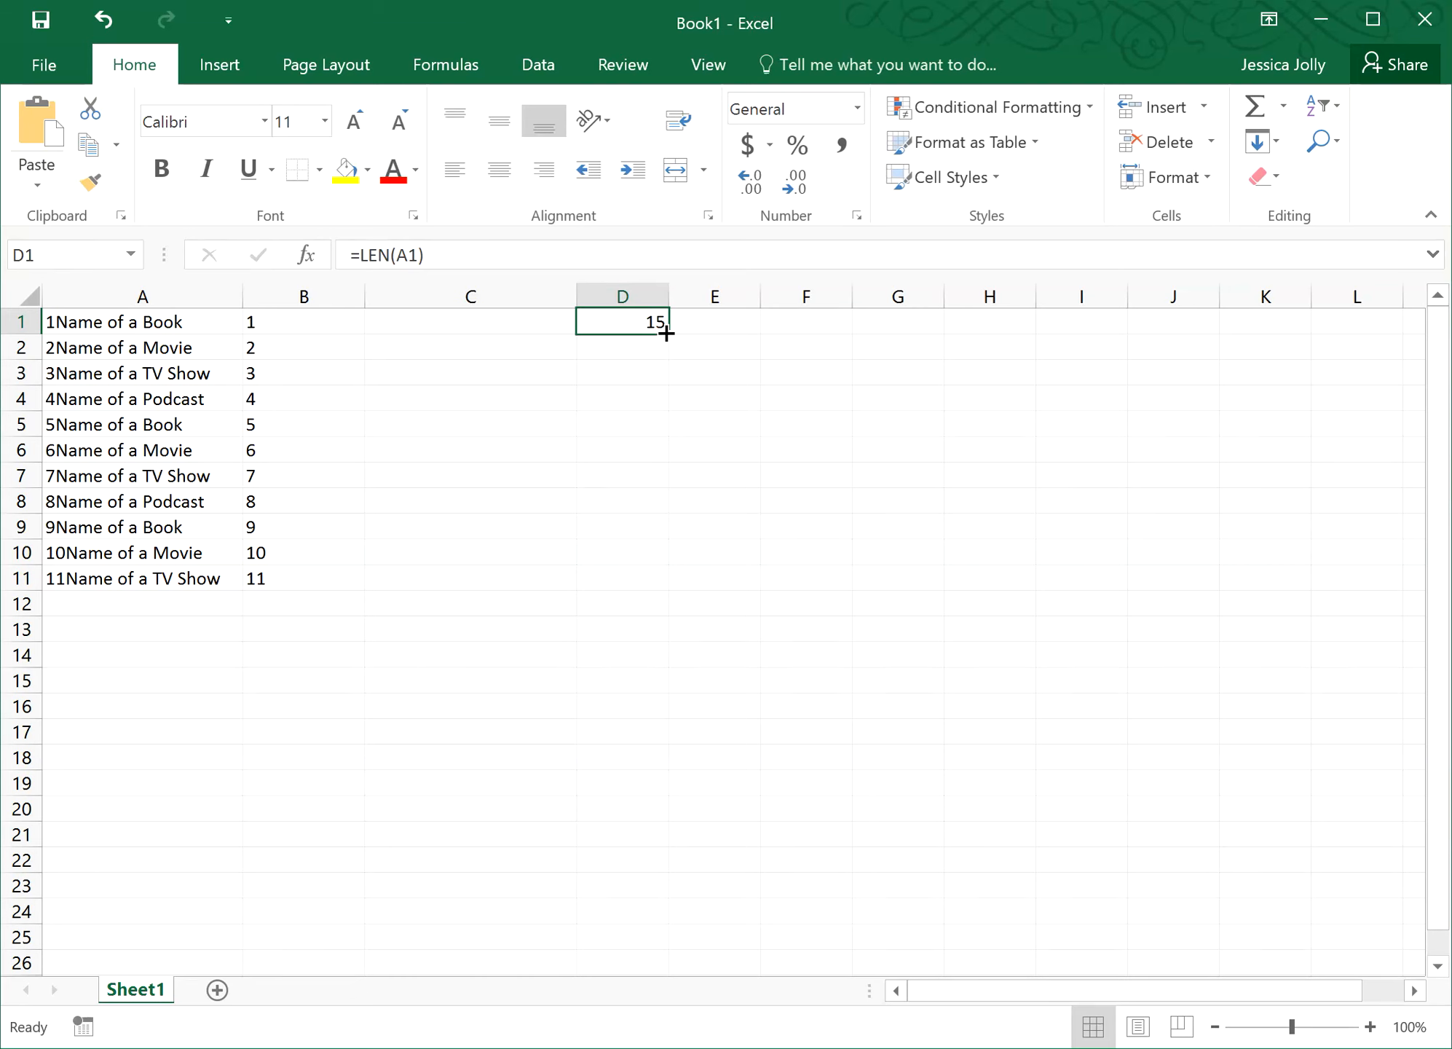
- Fill =LEN down from D1 to D11 and verify the copied formulas in D2–D5
{"action": "left_click_drag", "start_coordinate": [667, 333], "coordinate": [618, 593]}
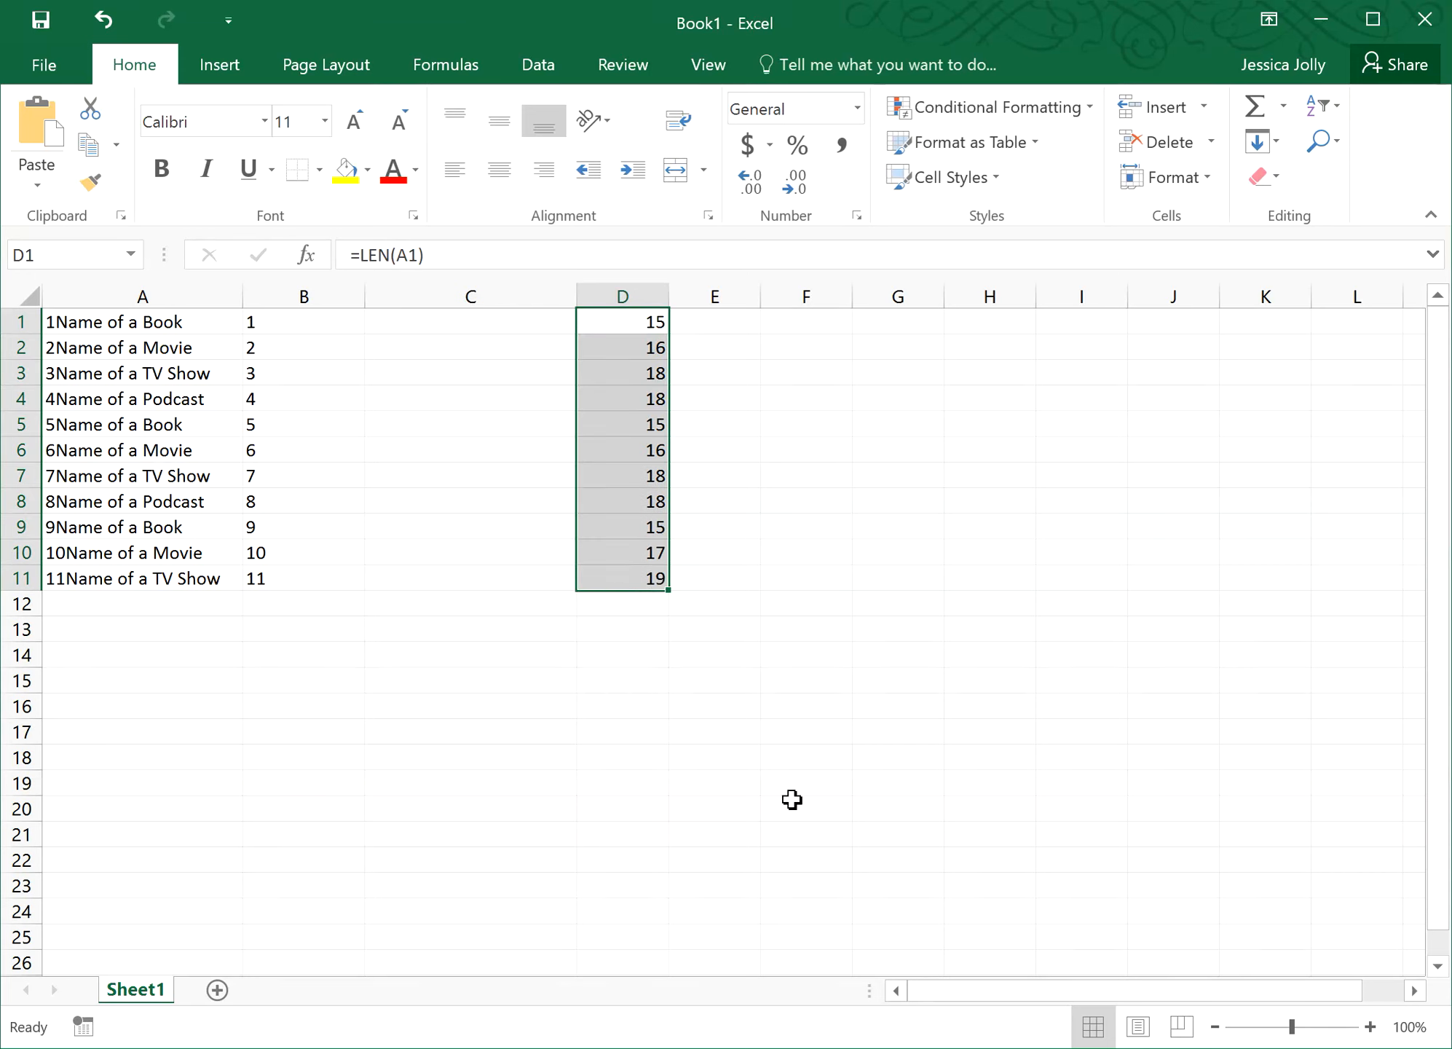
{"action": "left_click", "coordinate": [594, 325]}
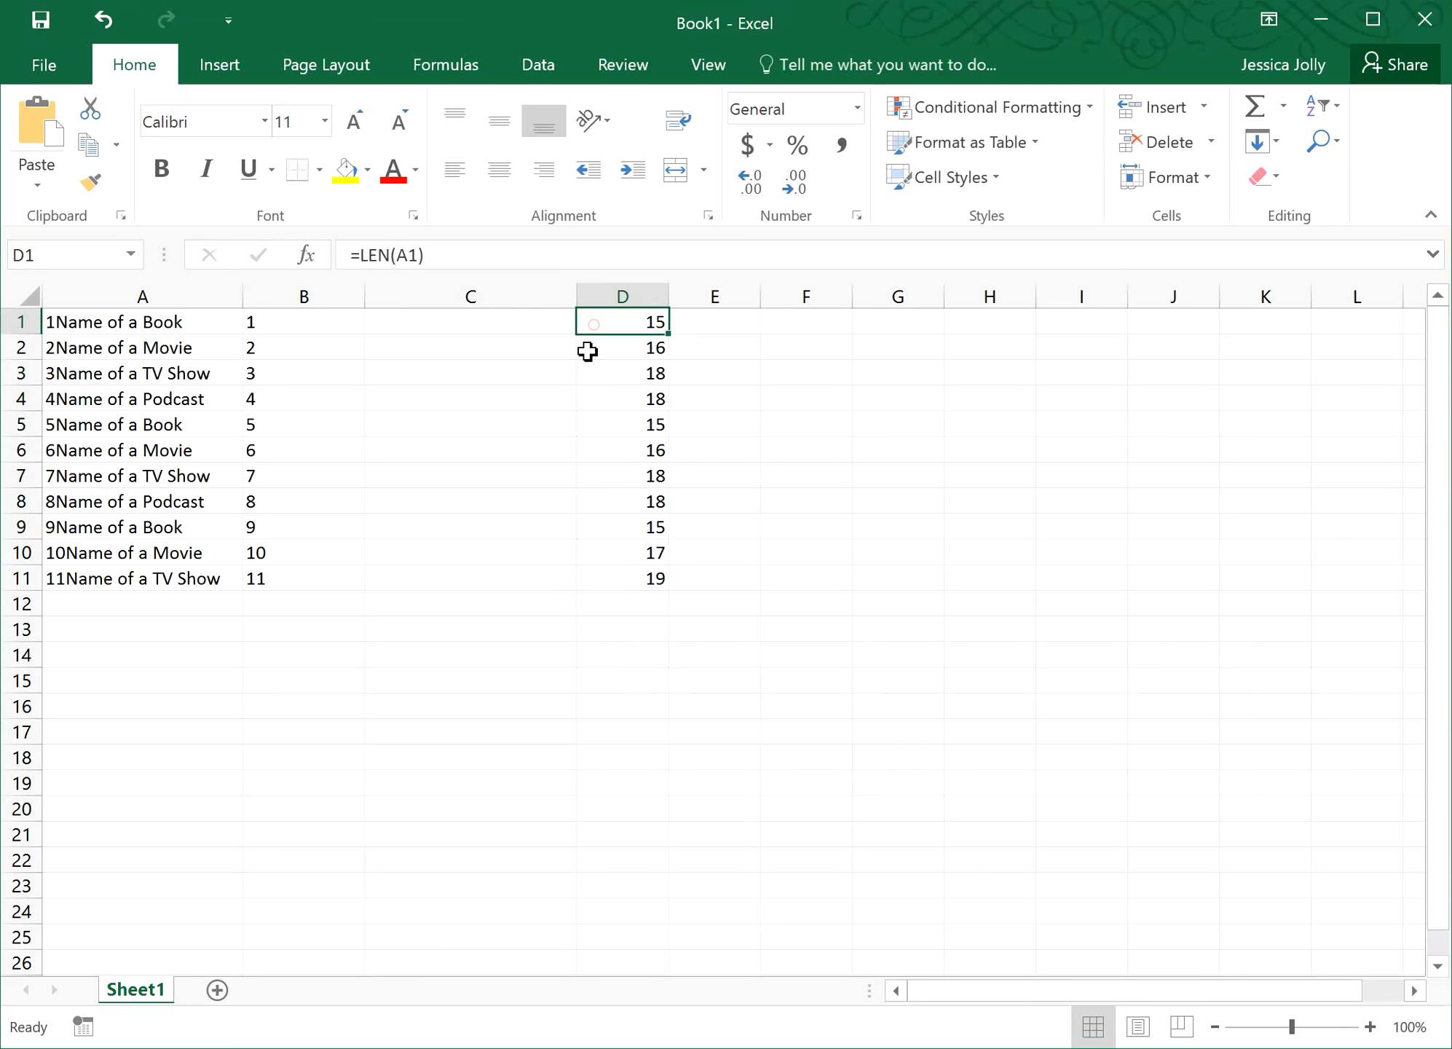
{"action": "left_click", "coordinate": [596, 346]}
{"action": "left_click", "coordinate": [602, 371]}
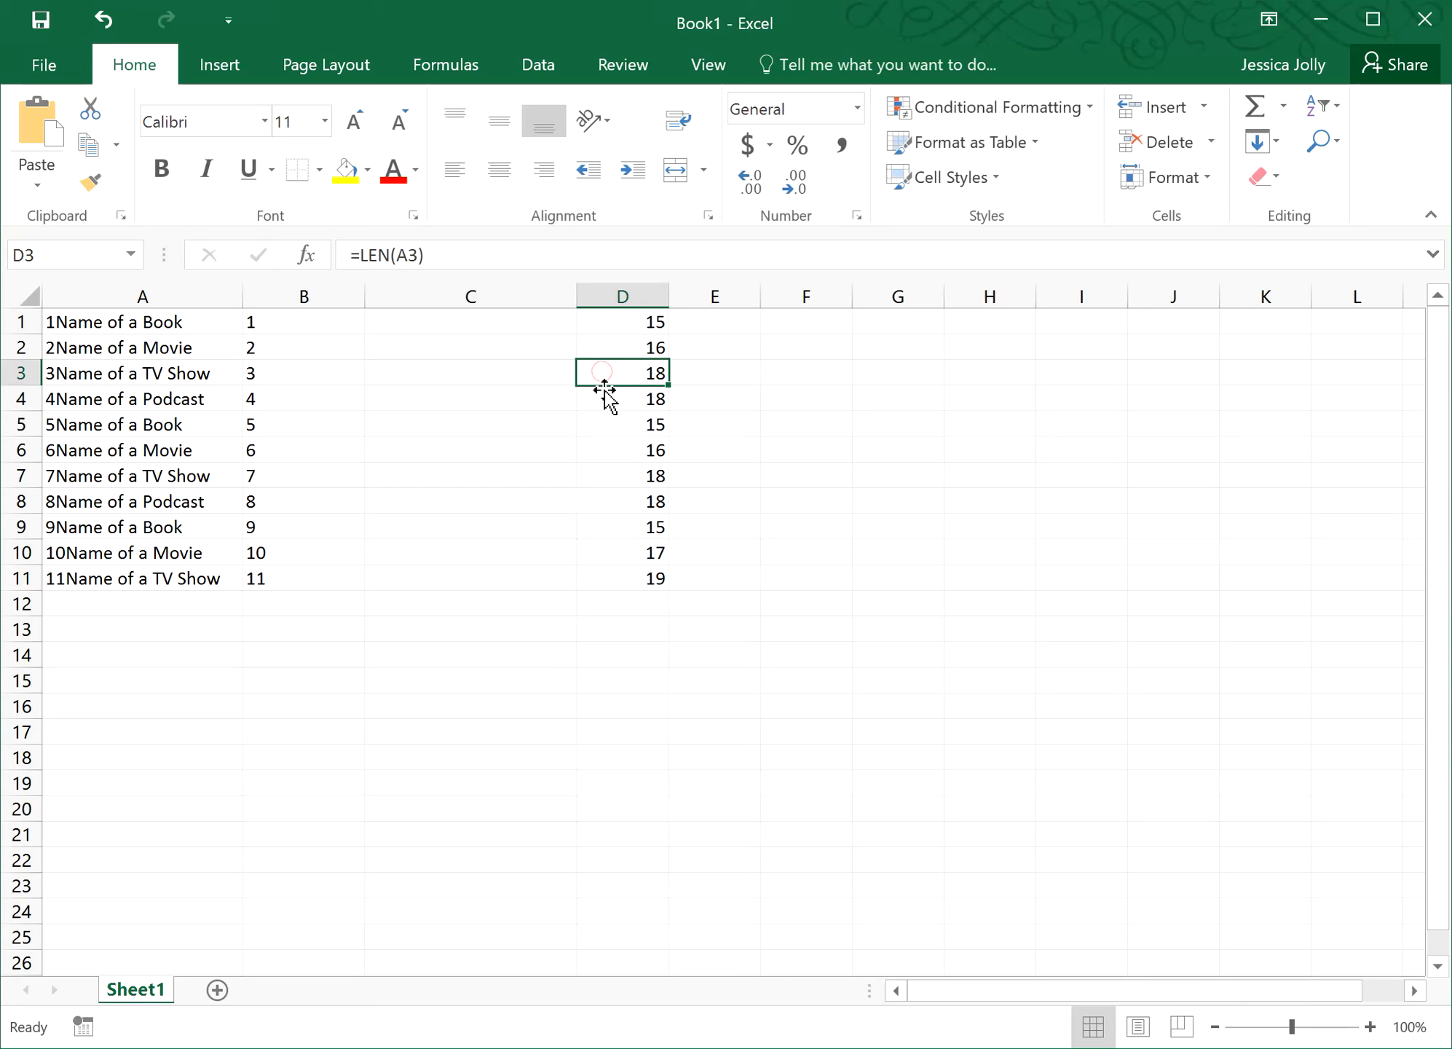
{"action": "left_click", "coordinate": [598, 399]}
{"action": "left_click", "coordinate": [614, 419]}
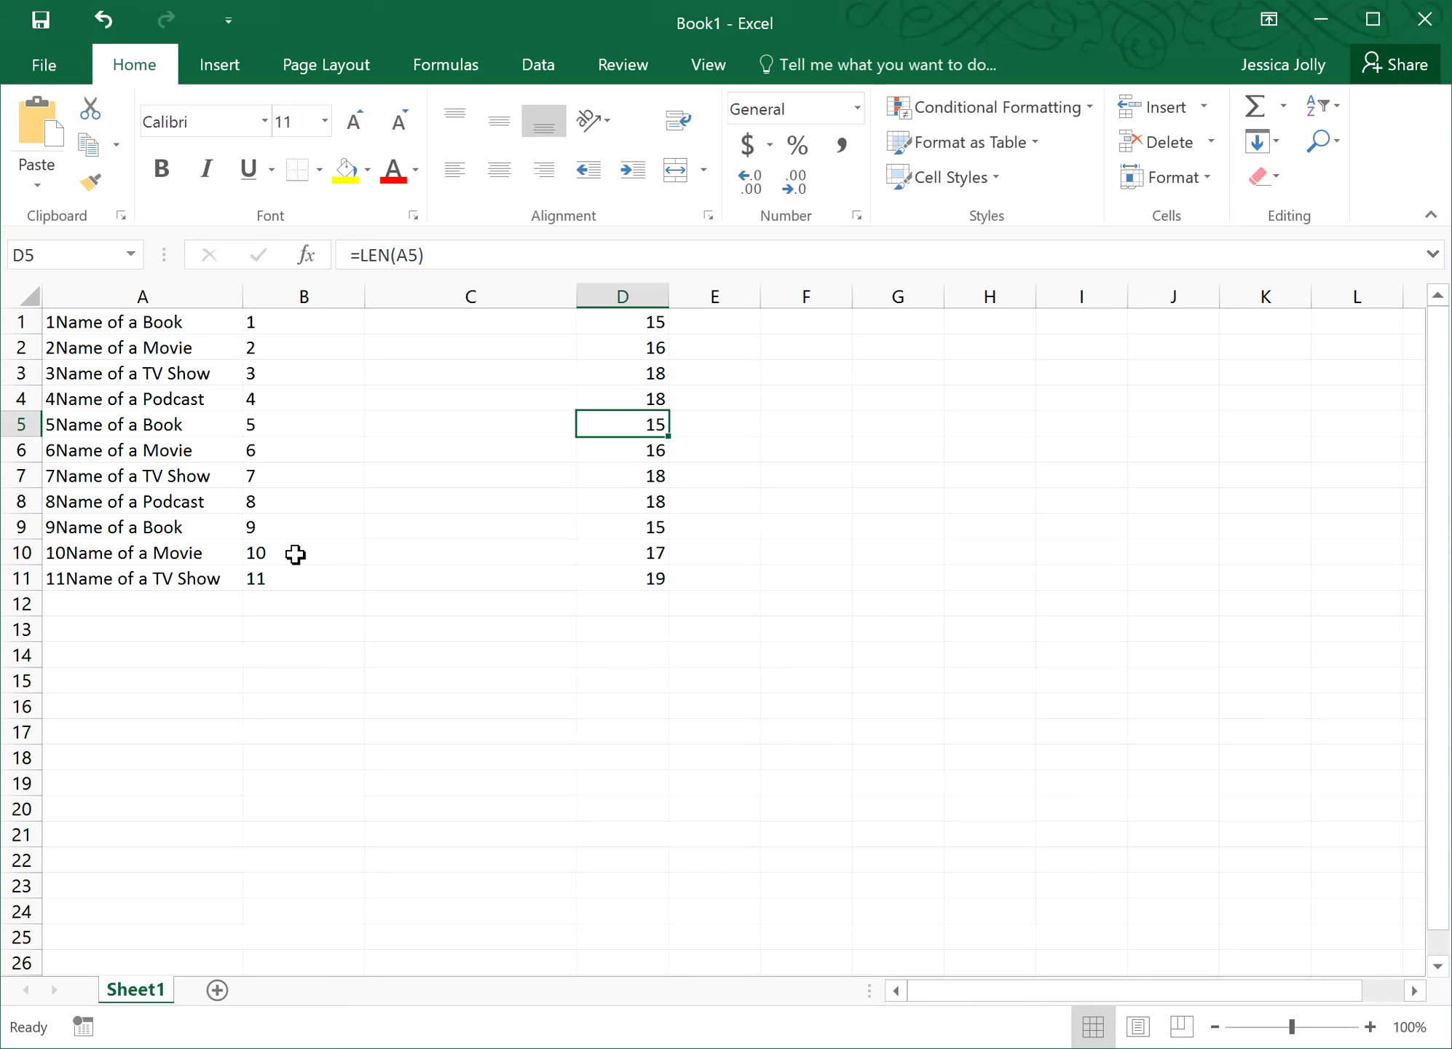
{"action": "left_click", "coordinate": [392, 323]}
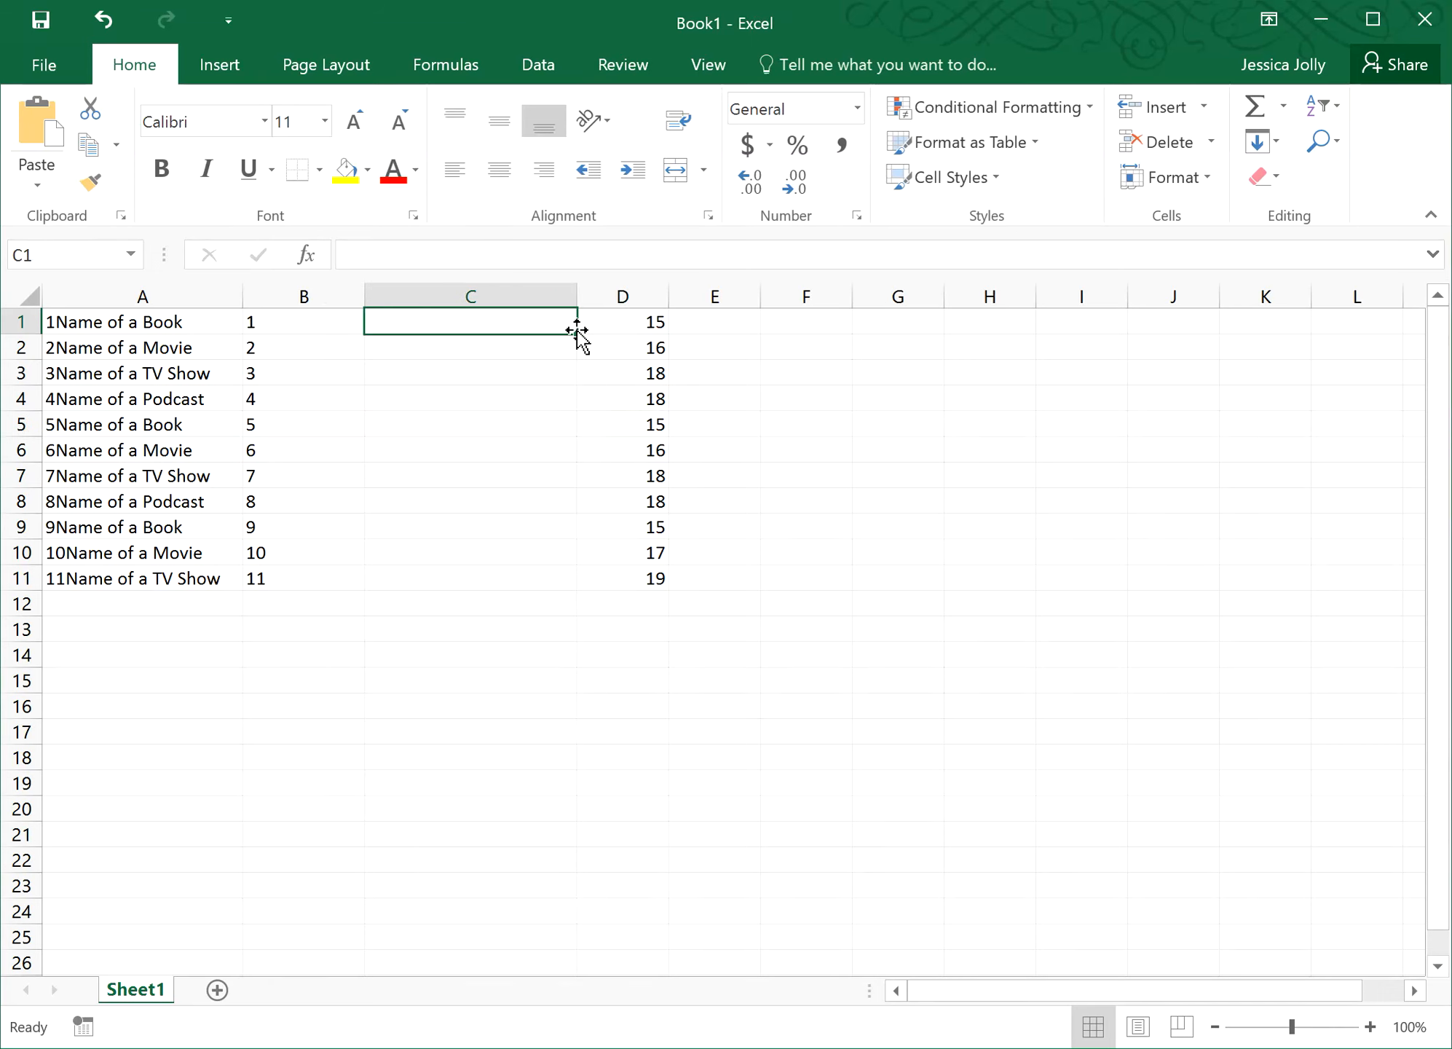
- Enter =RIGHT(A1,D1-1) in C1 so it shows 'Name of a Book'
{"action": "type", "text": "="}
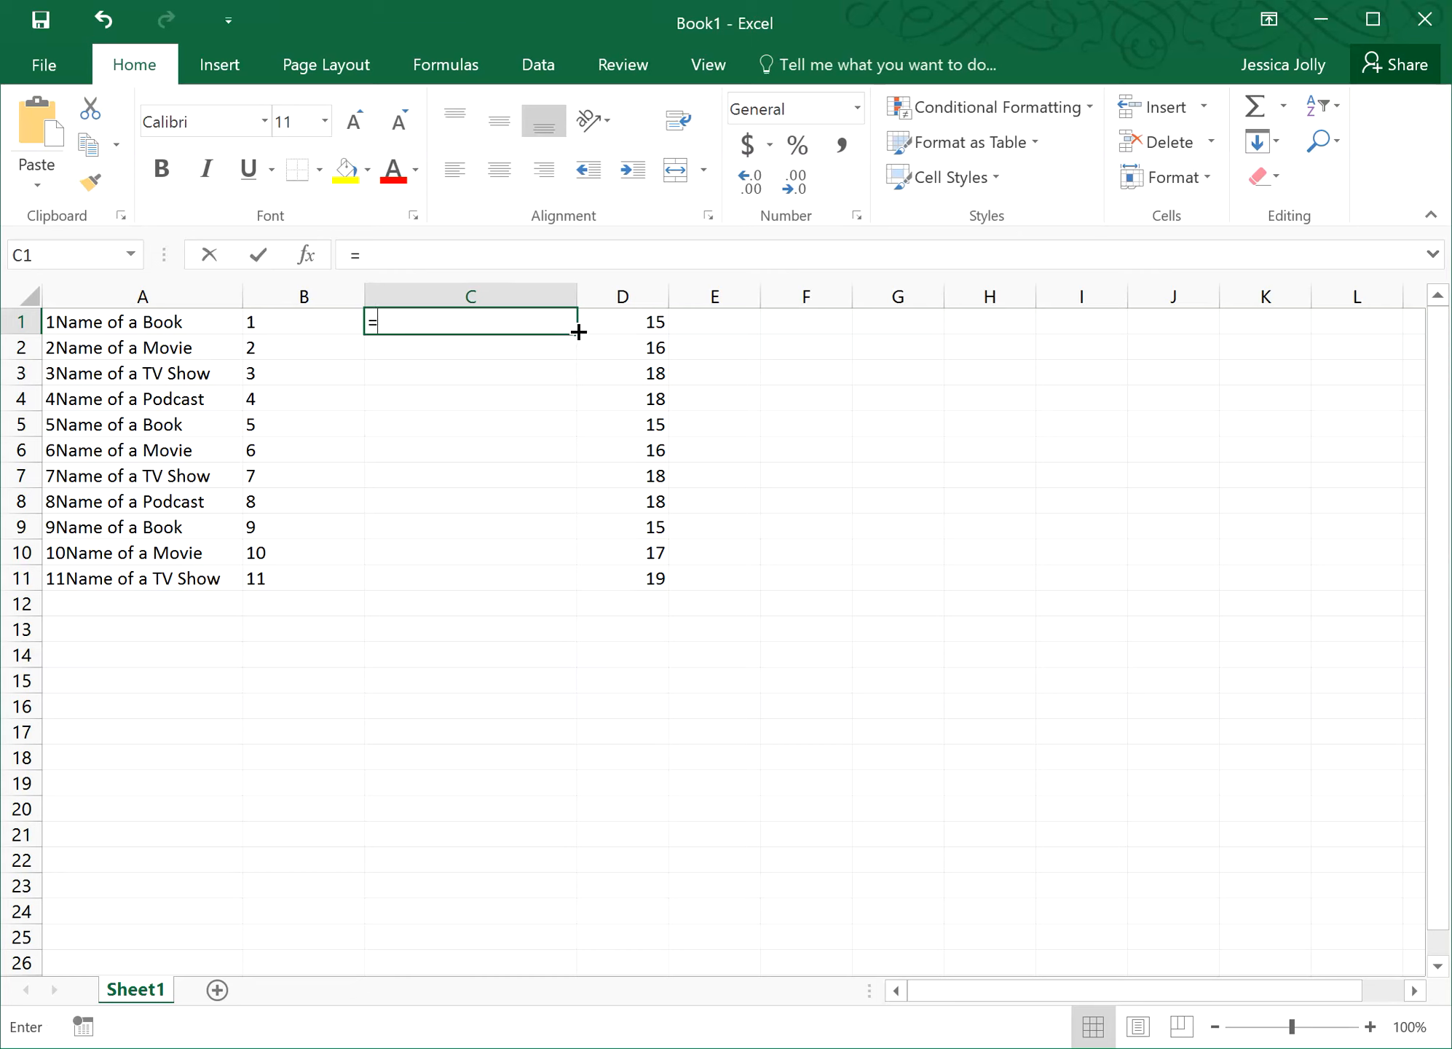
{"action": "type", "text": "RIGHT"}
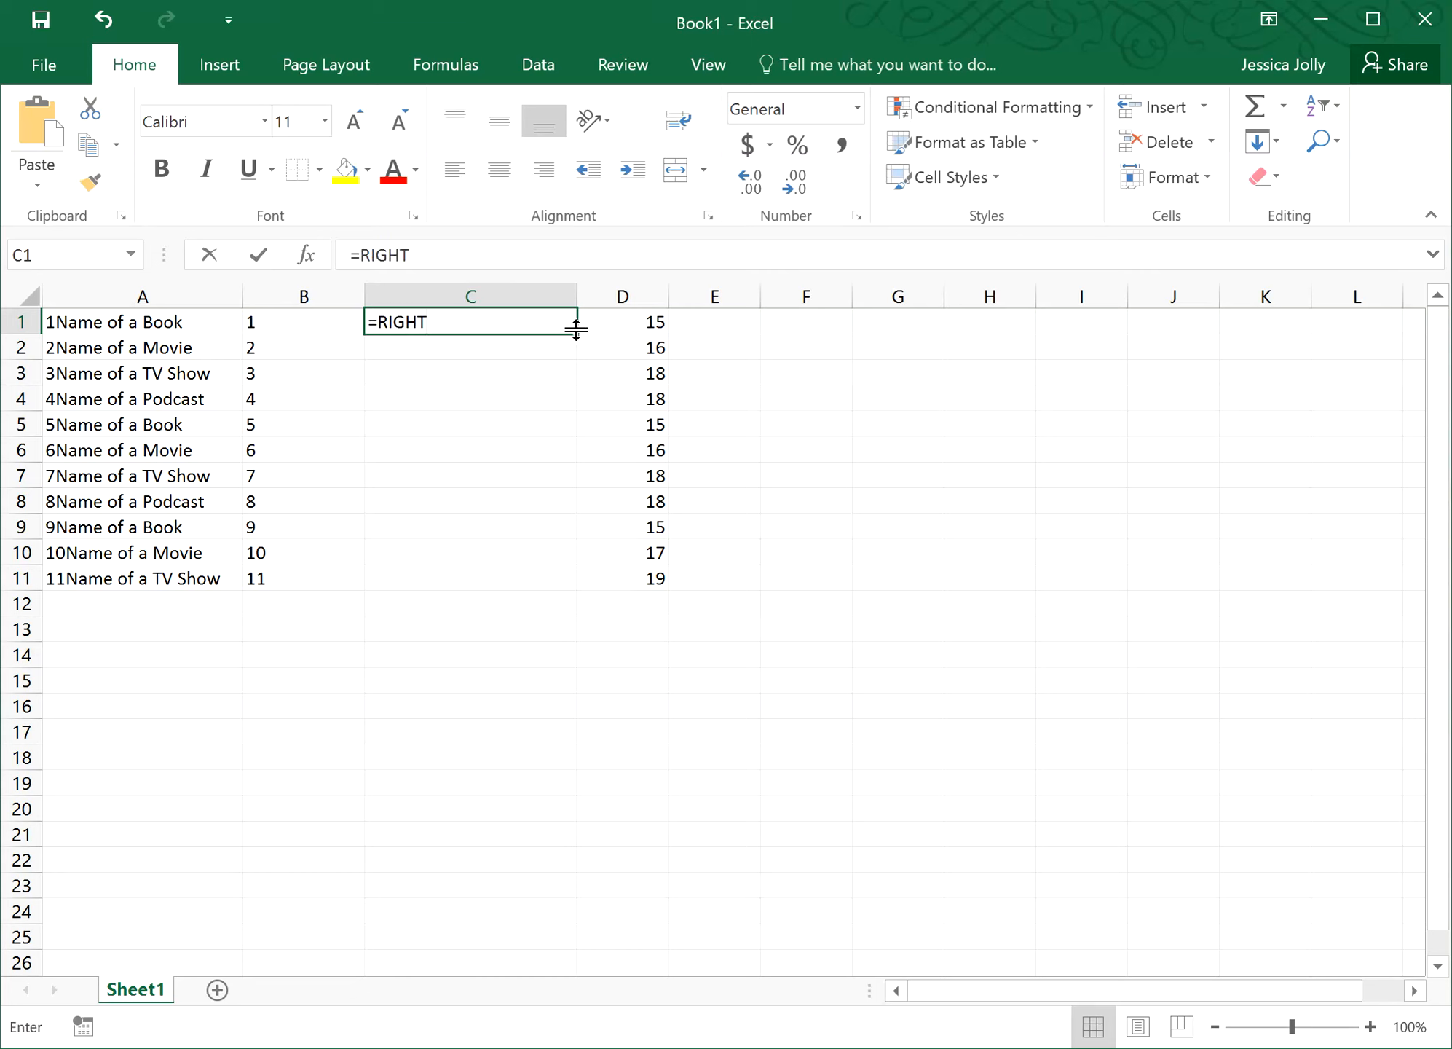
{"action": "type", "text": "("}
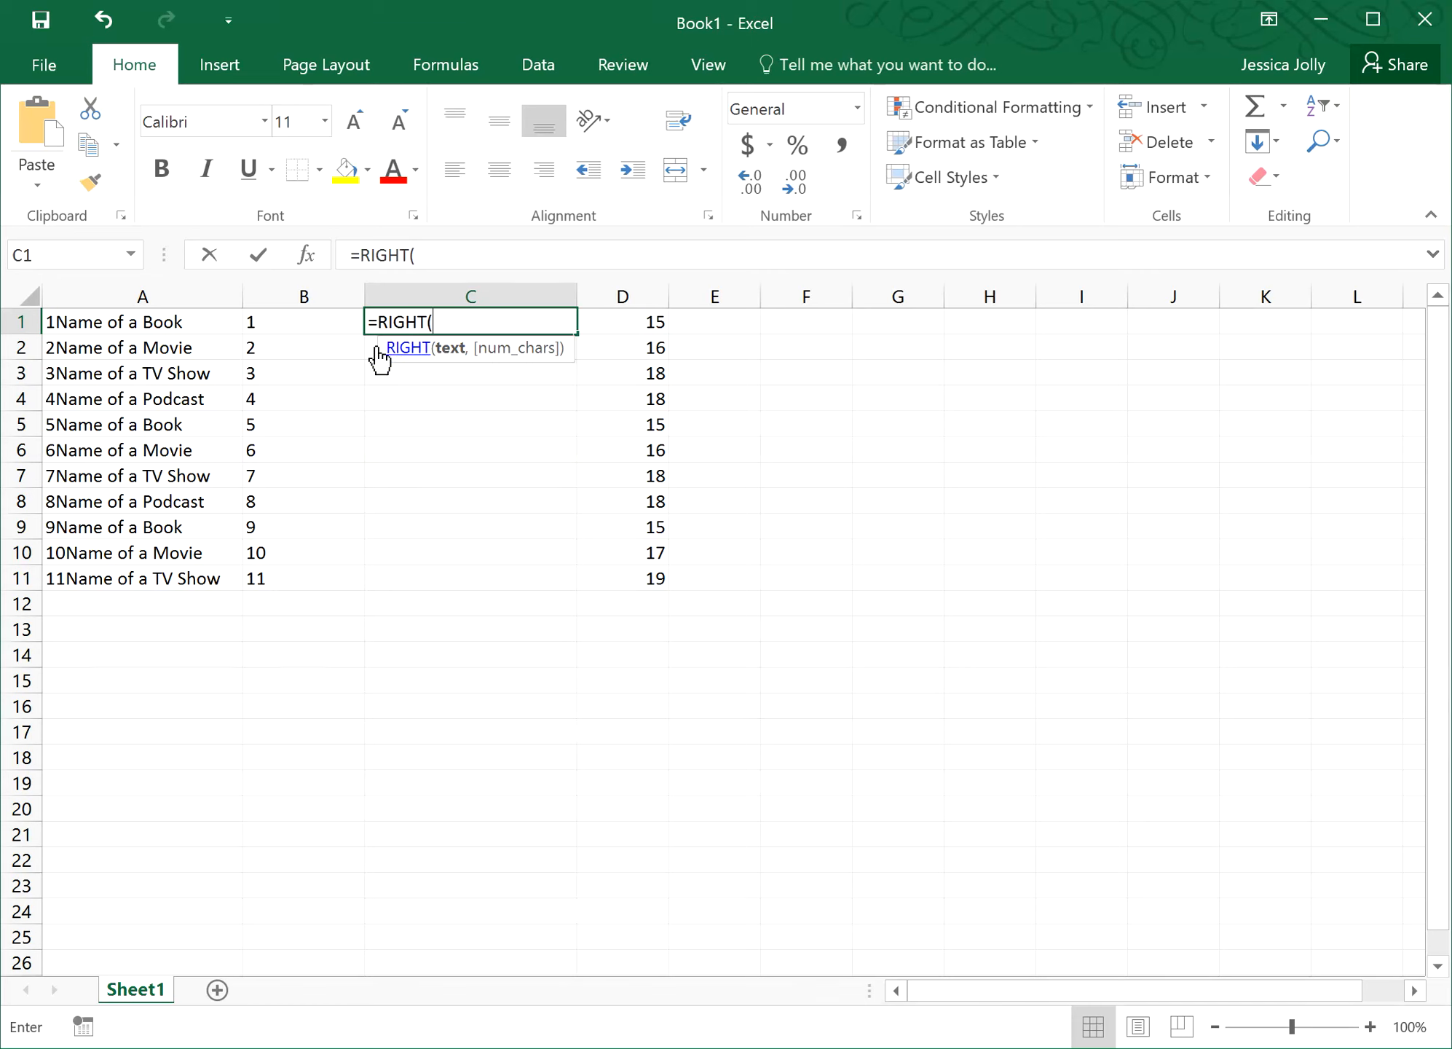
{"action": "left_click", "coordinate": [163, 325]}
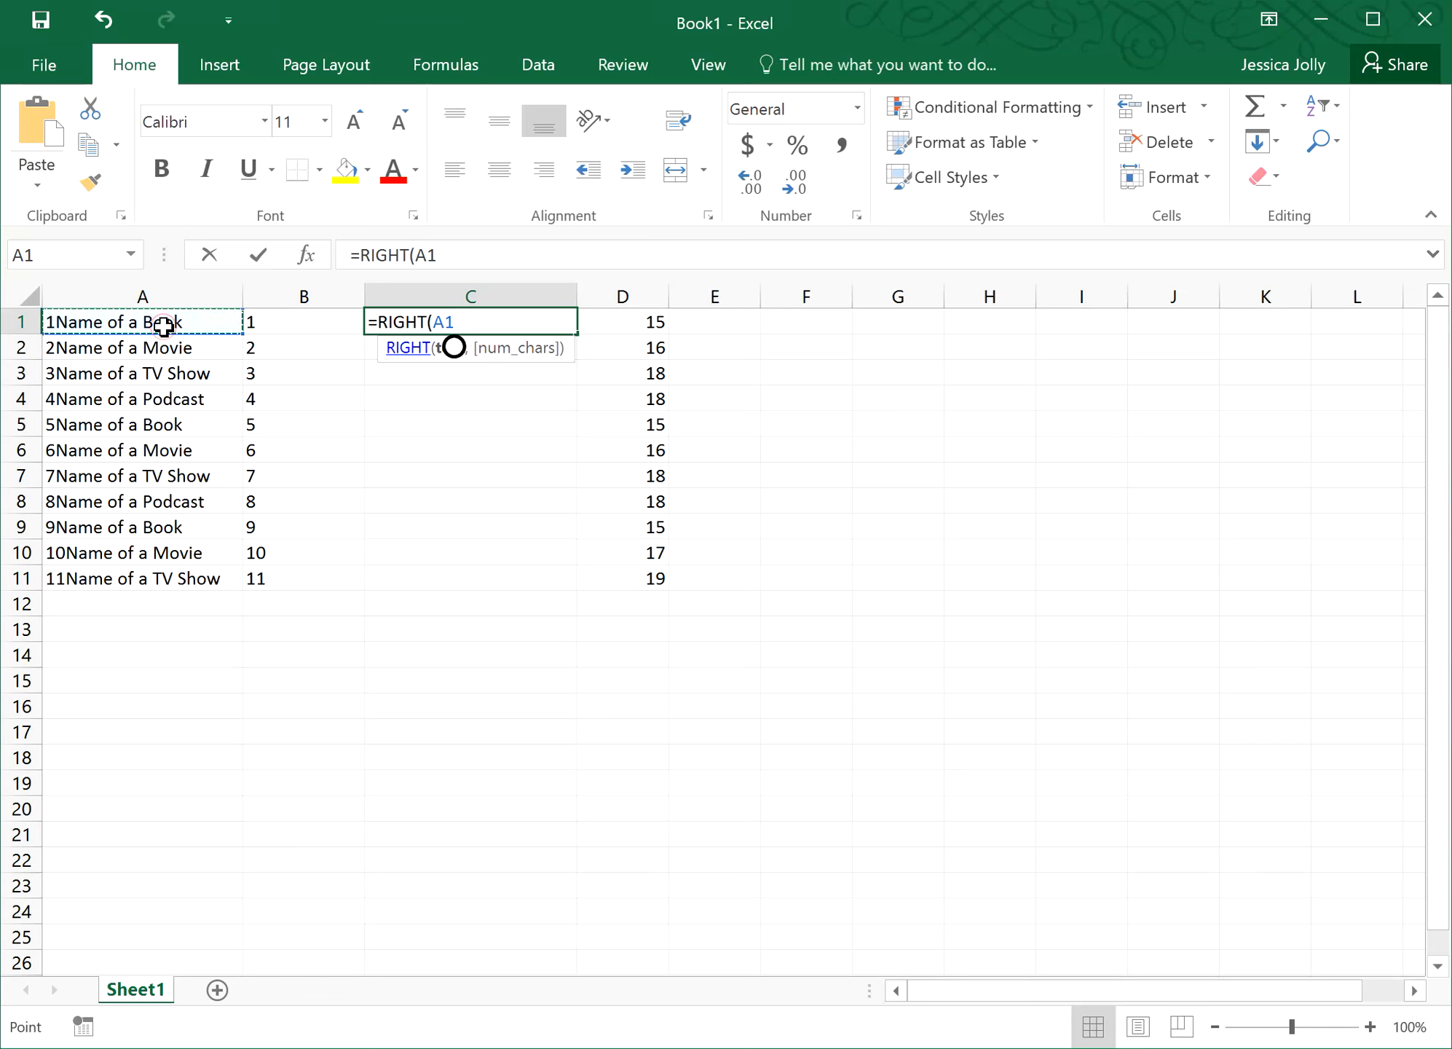
{"action": "left_click", "coordinate": [459, 248]}
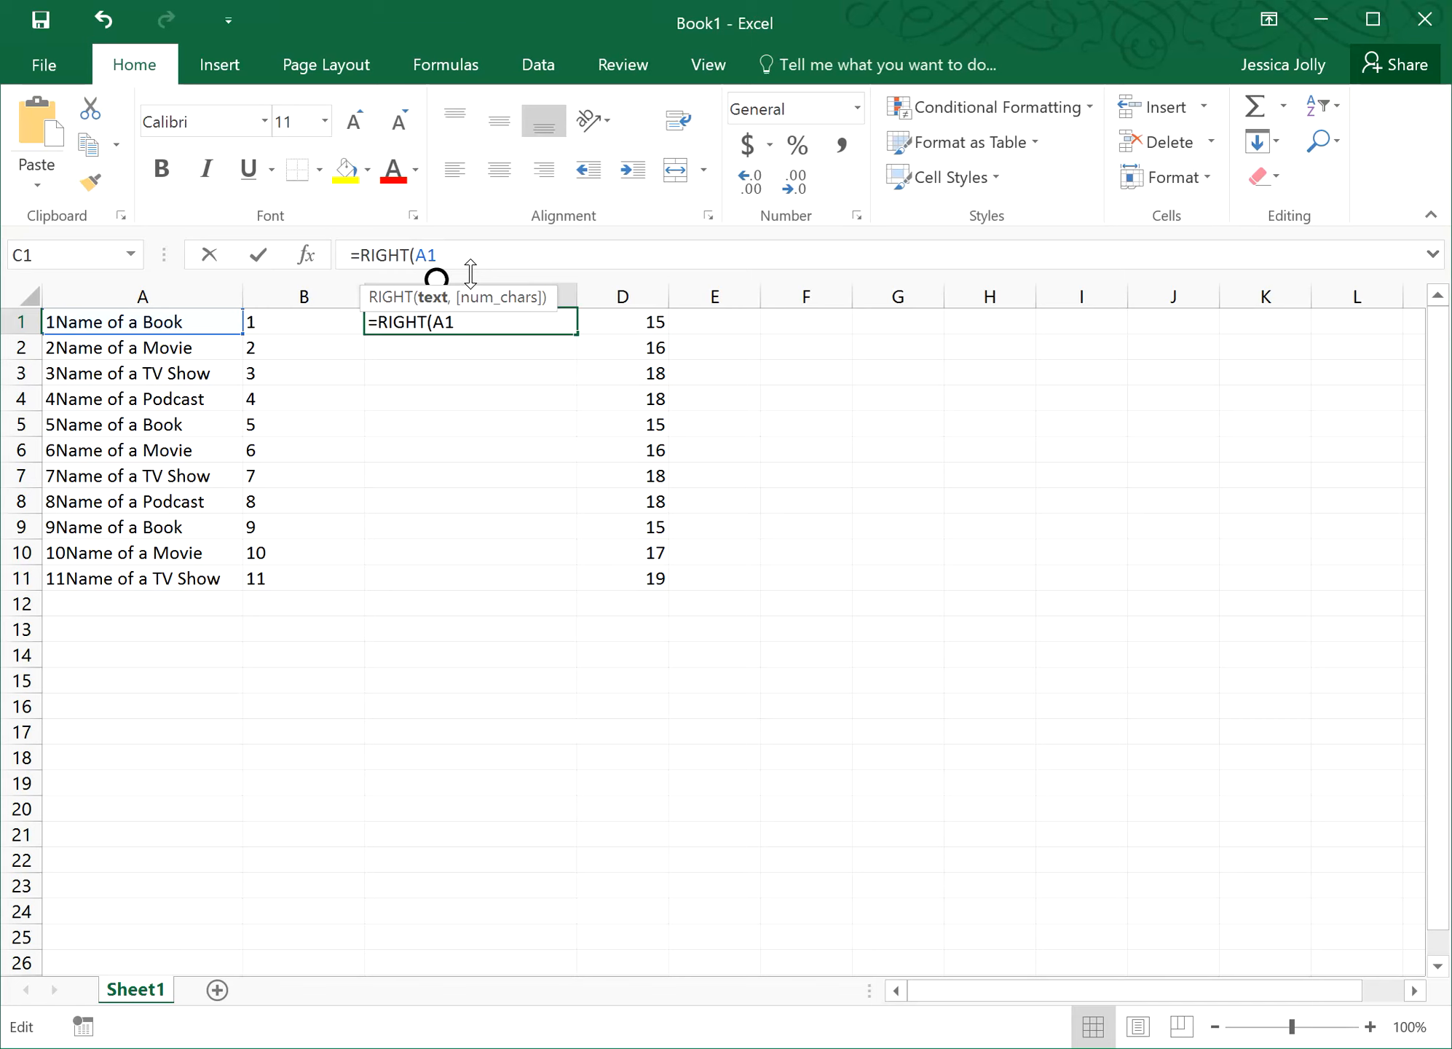
{"action": "type", "text": ","}
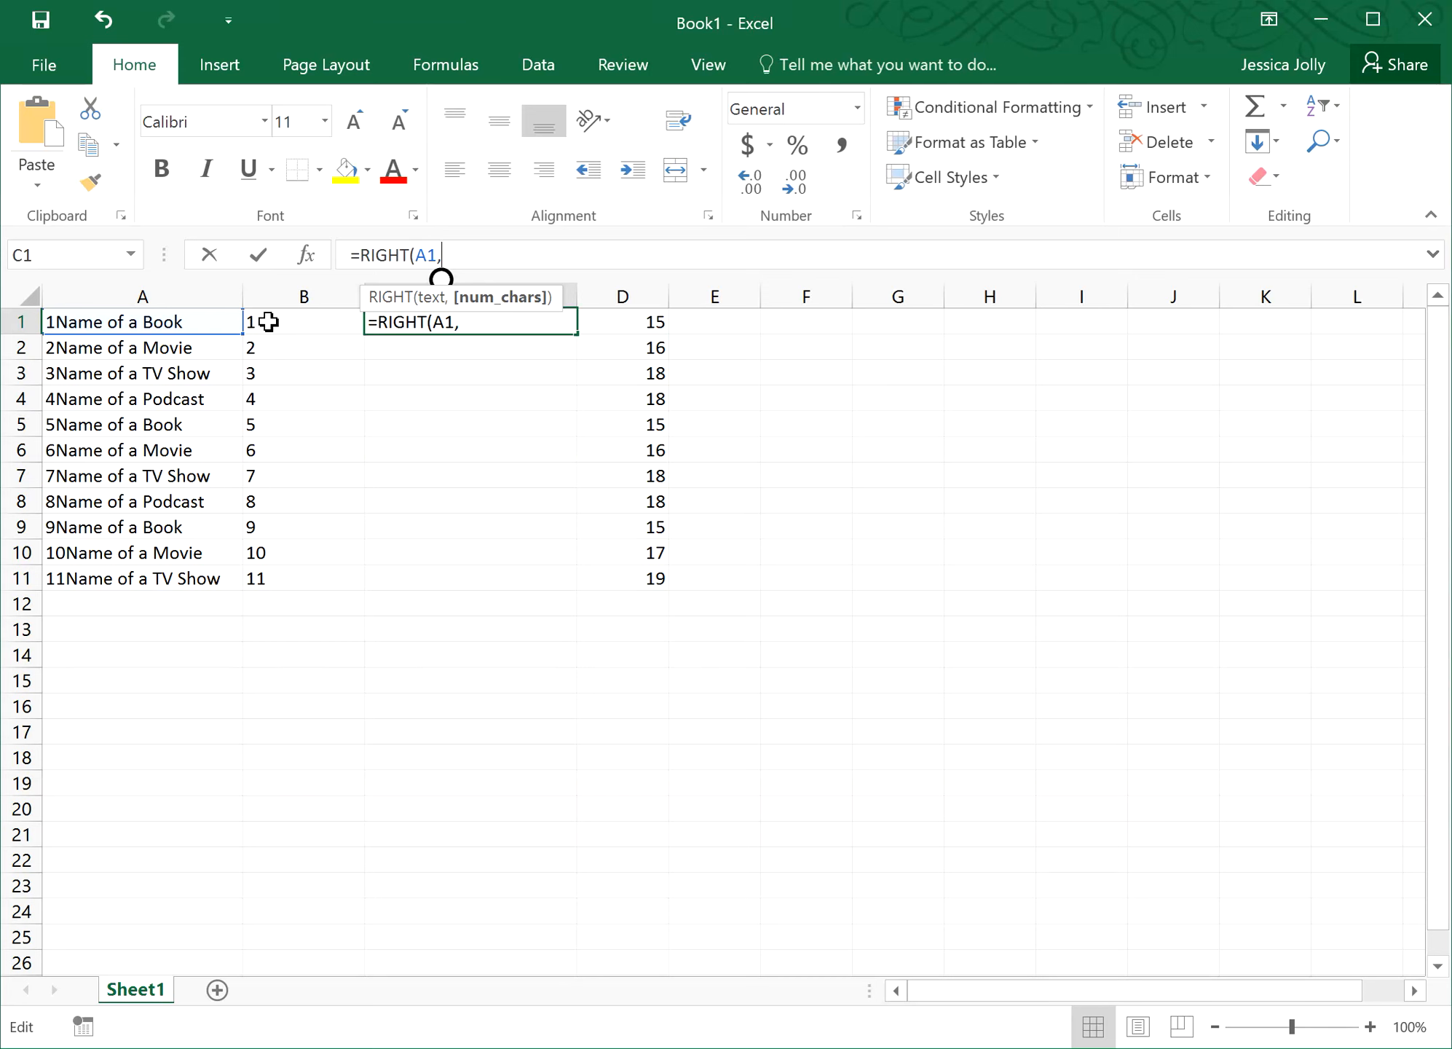
{"action": "left_click", "coordinate": [649, 325]}
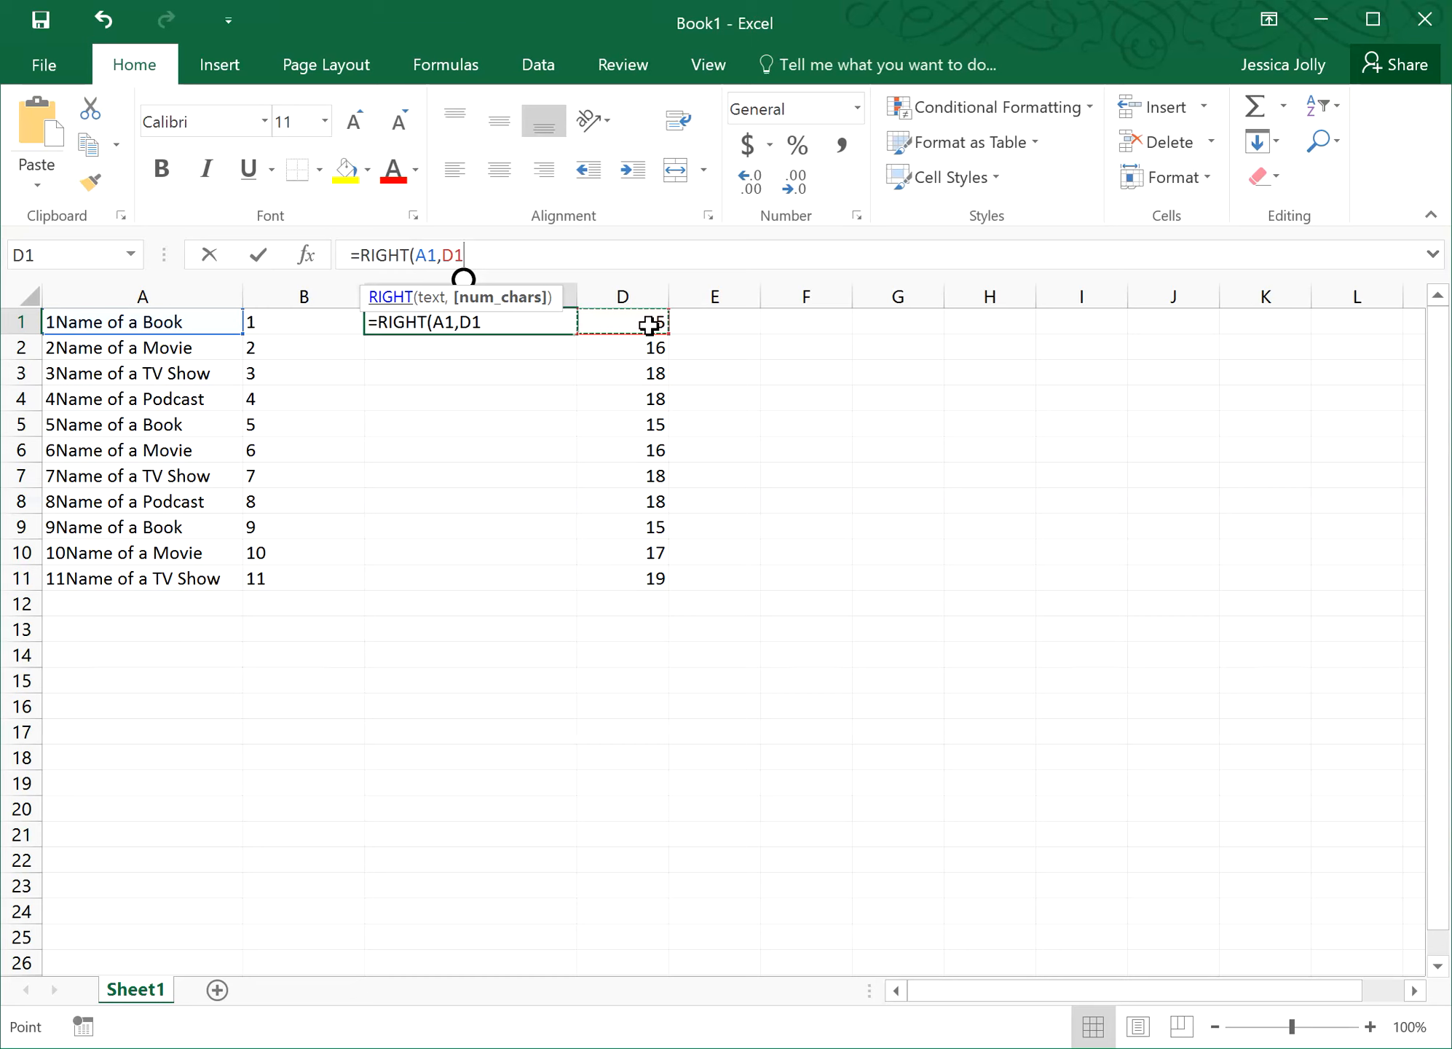
{"action": "type", "text": "-1"}
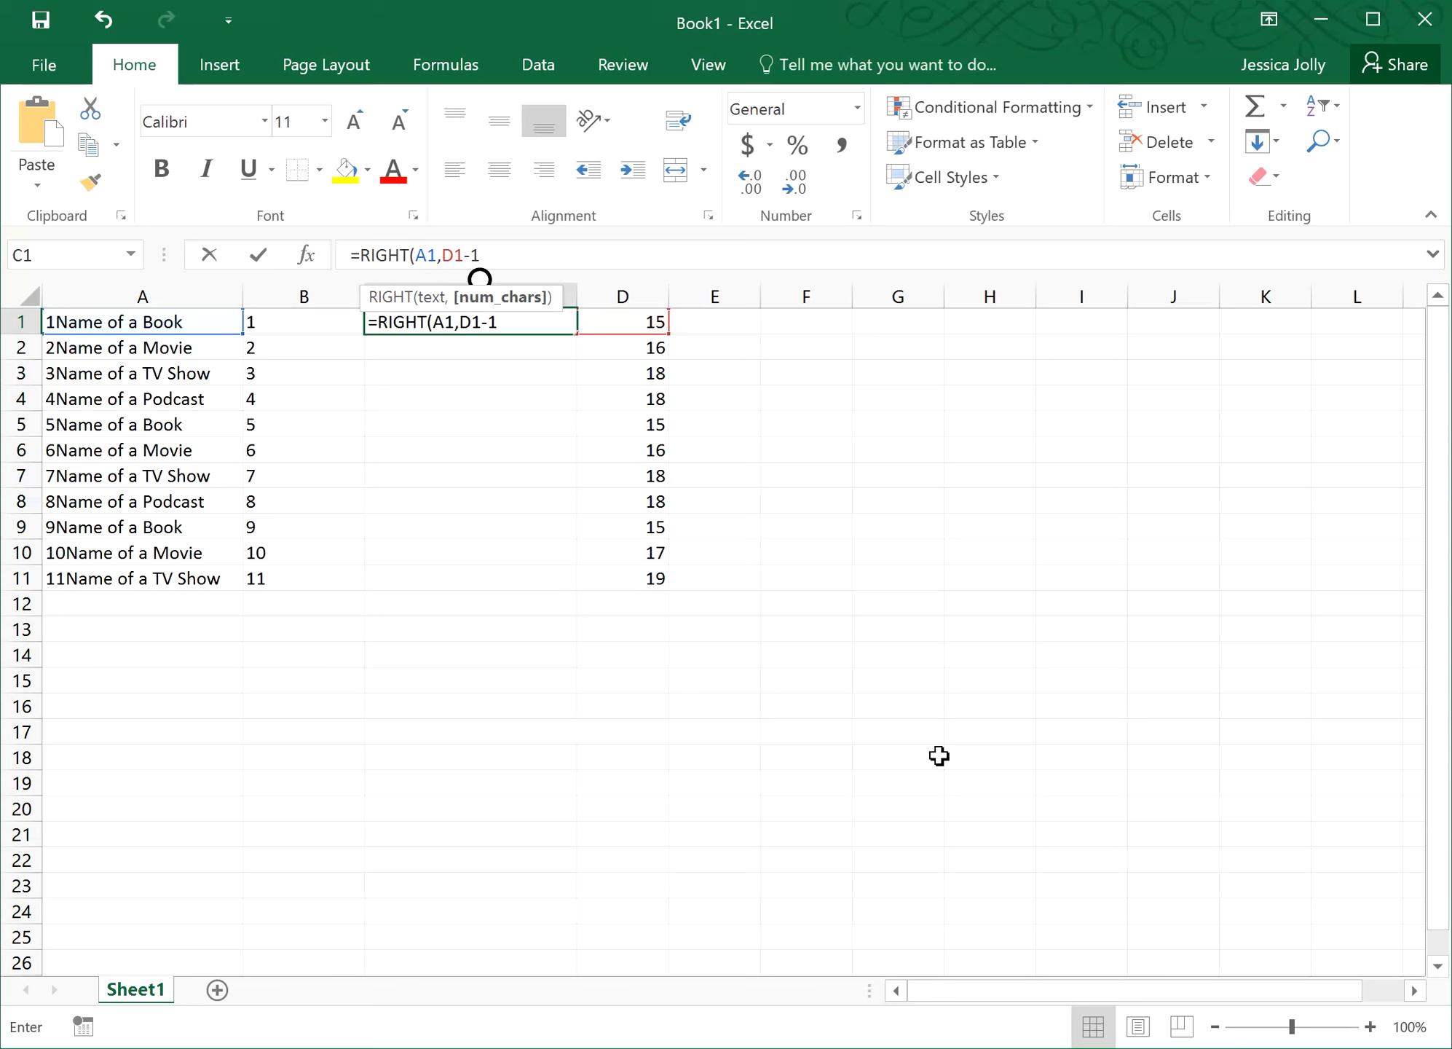
{"action": "type", "text": ")"}
{"action": "left_click", "coordinate": [258, 255]}
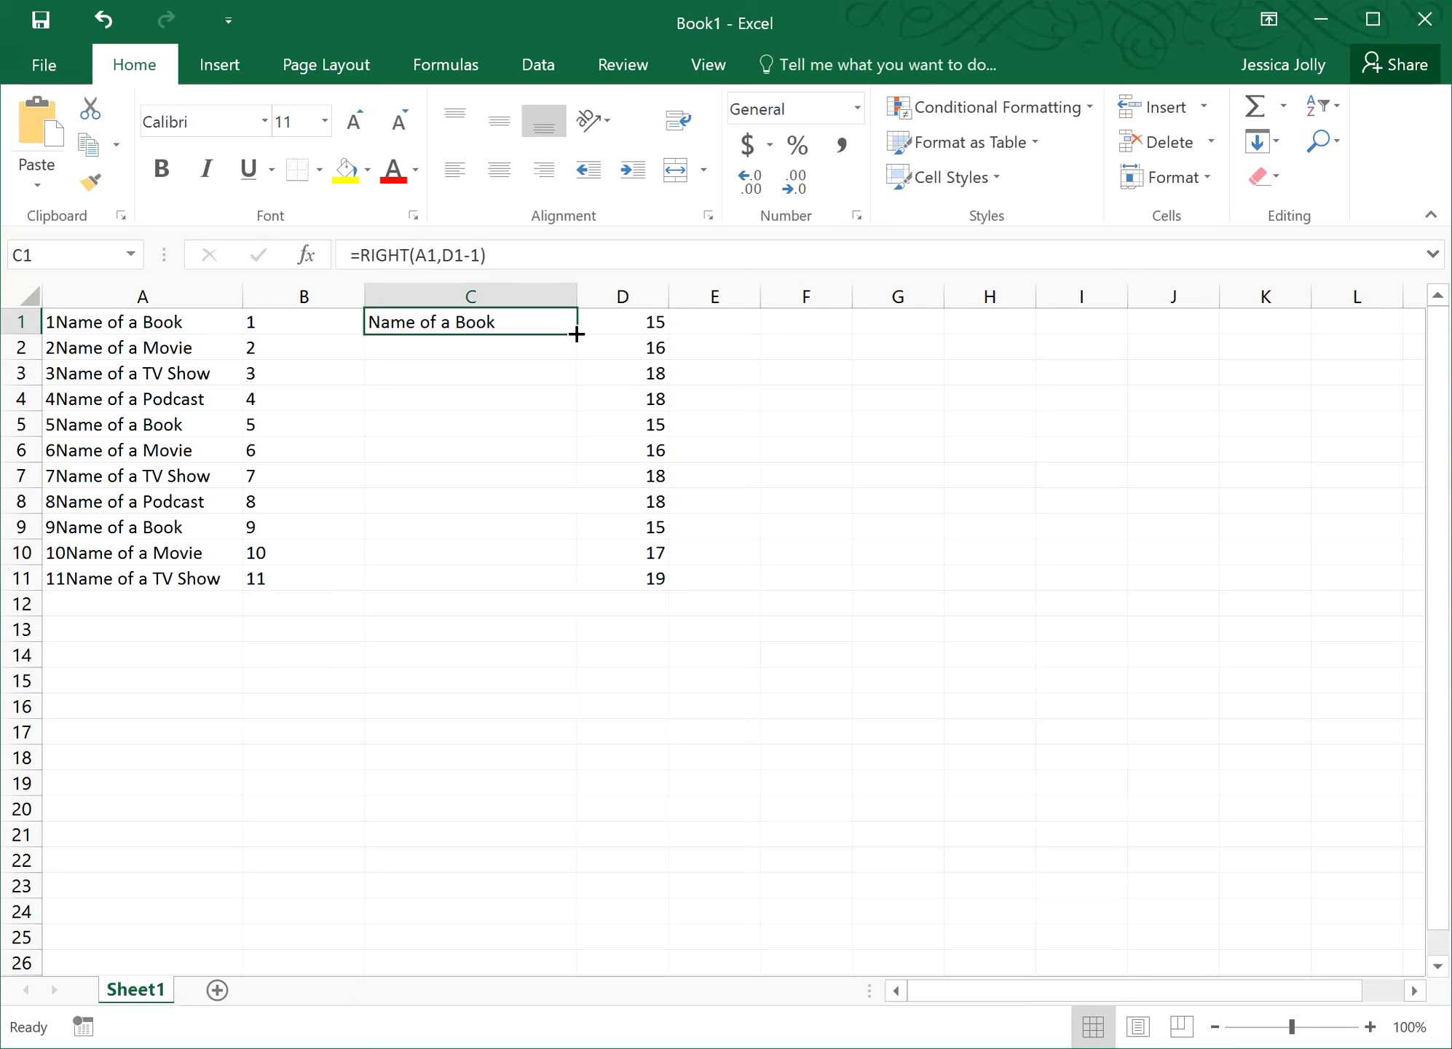
- Copy C1's RIGHT formula down to C11 and inspect C10's leftover leading digit
{"action": "left_click_drag", "start_coordinate": [576, 334], "coordinate": [499, 593]}
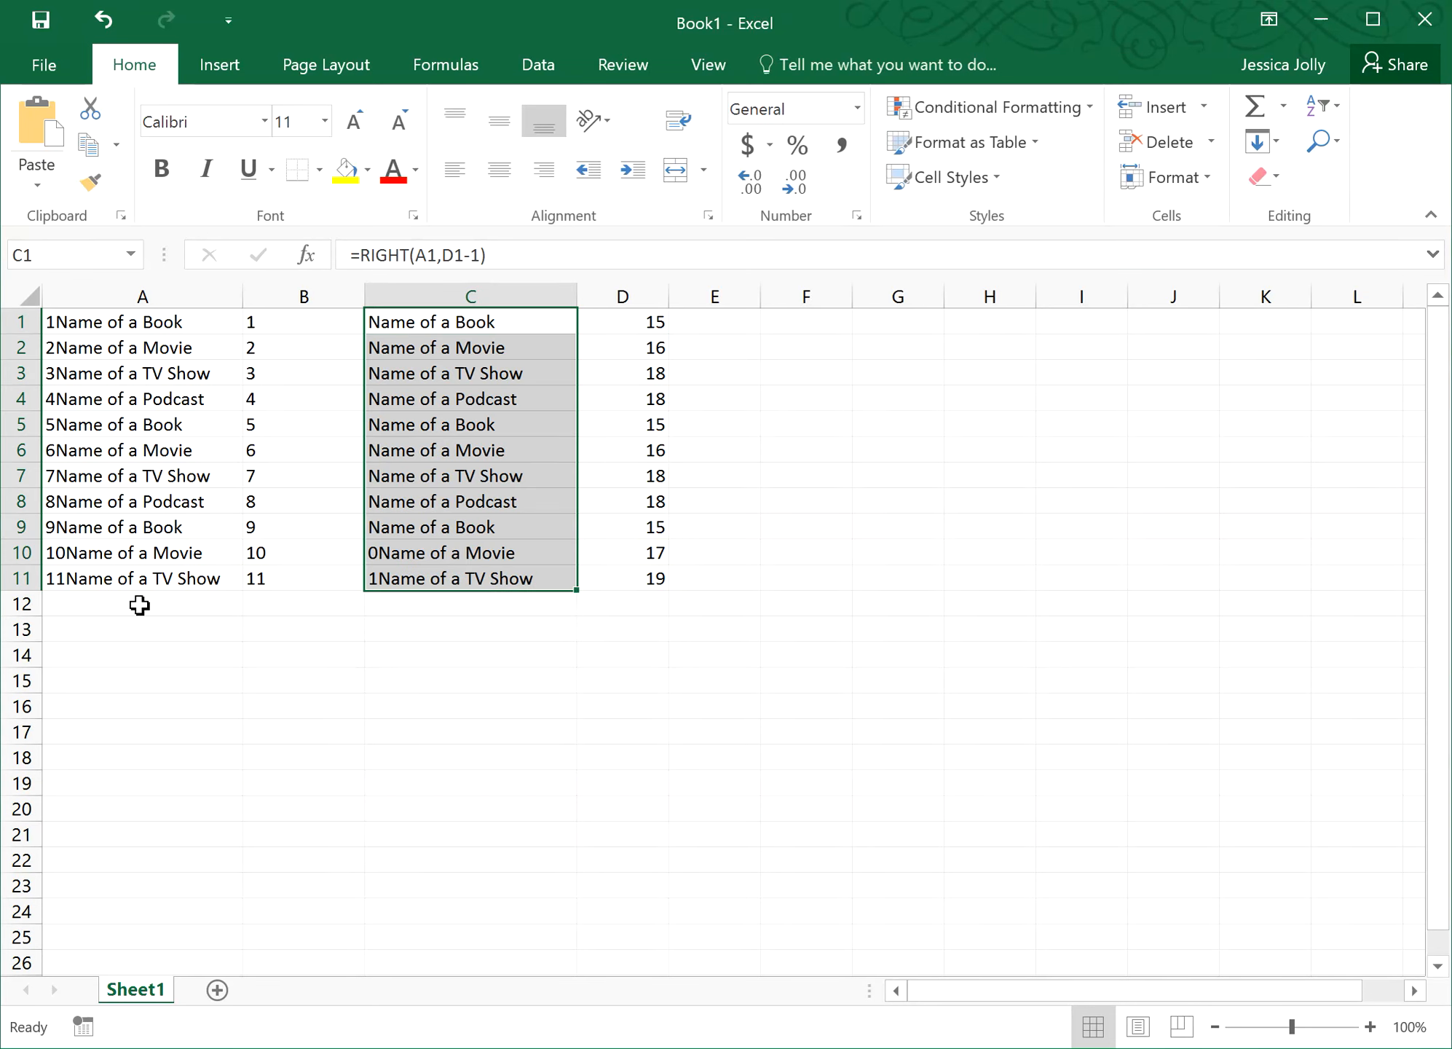
{"action": "left_click", "coordinate": [397, 554]}
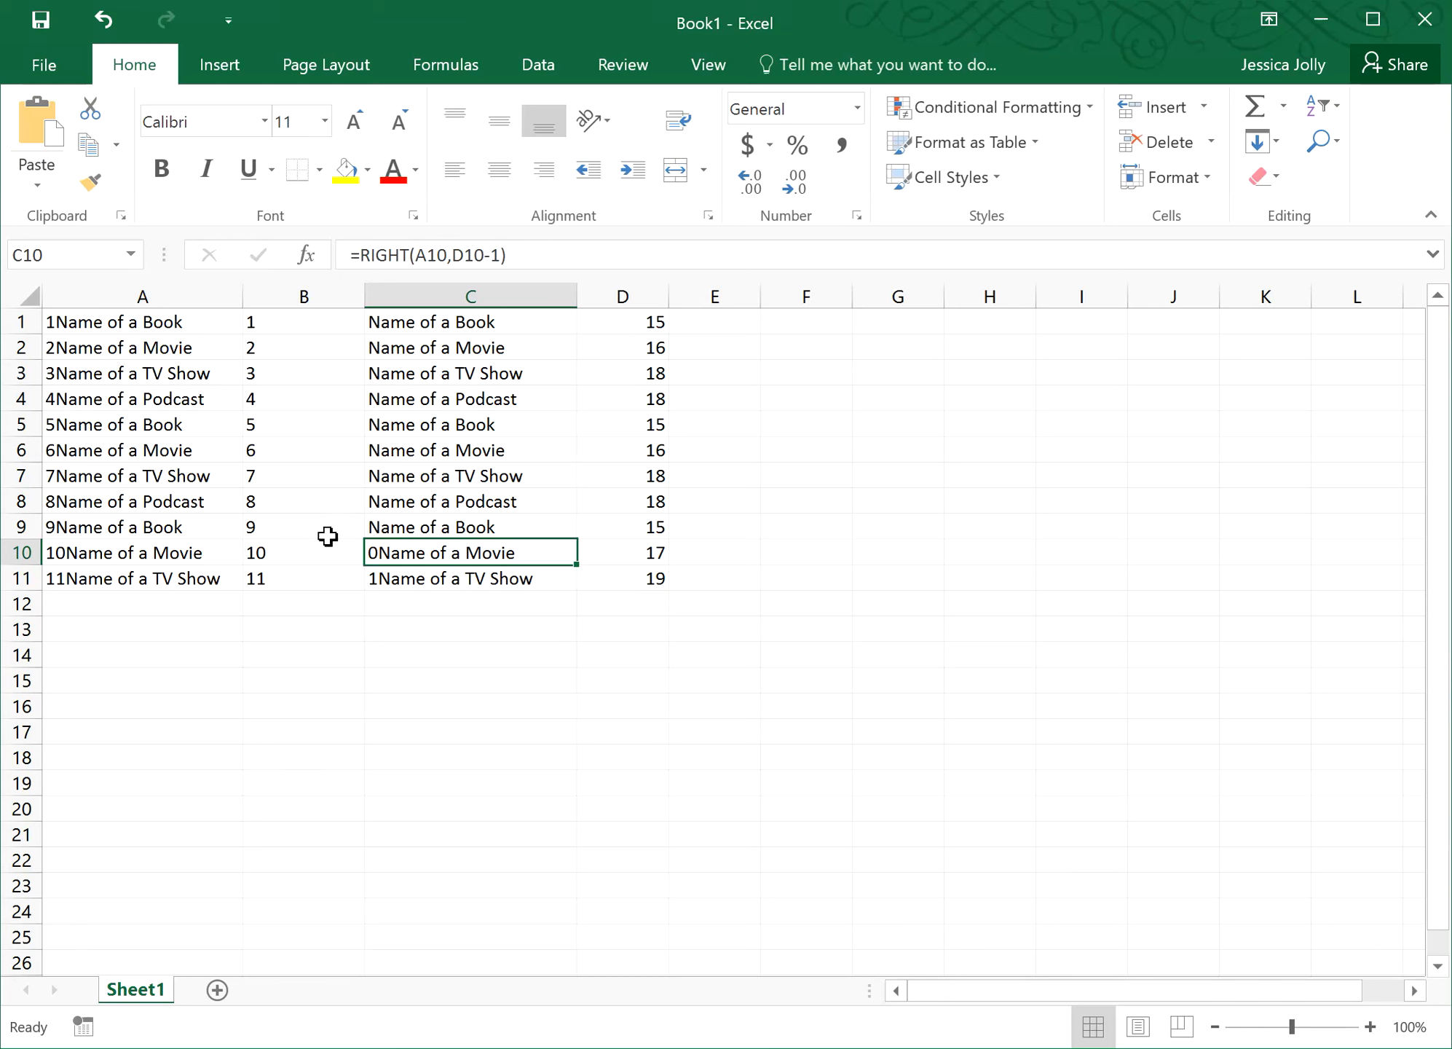
- Change C10 to =RIGHT(A10,D10-2) and copy it down to C11
{"action": "left_click", "coordinate": [495, 256]}
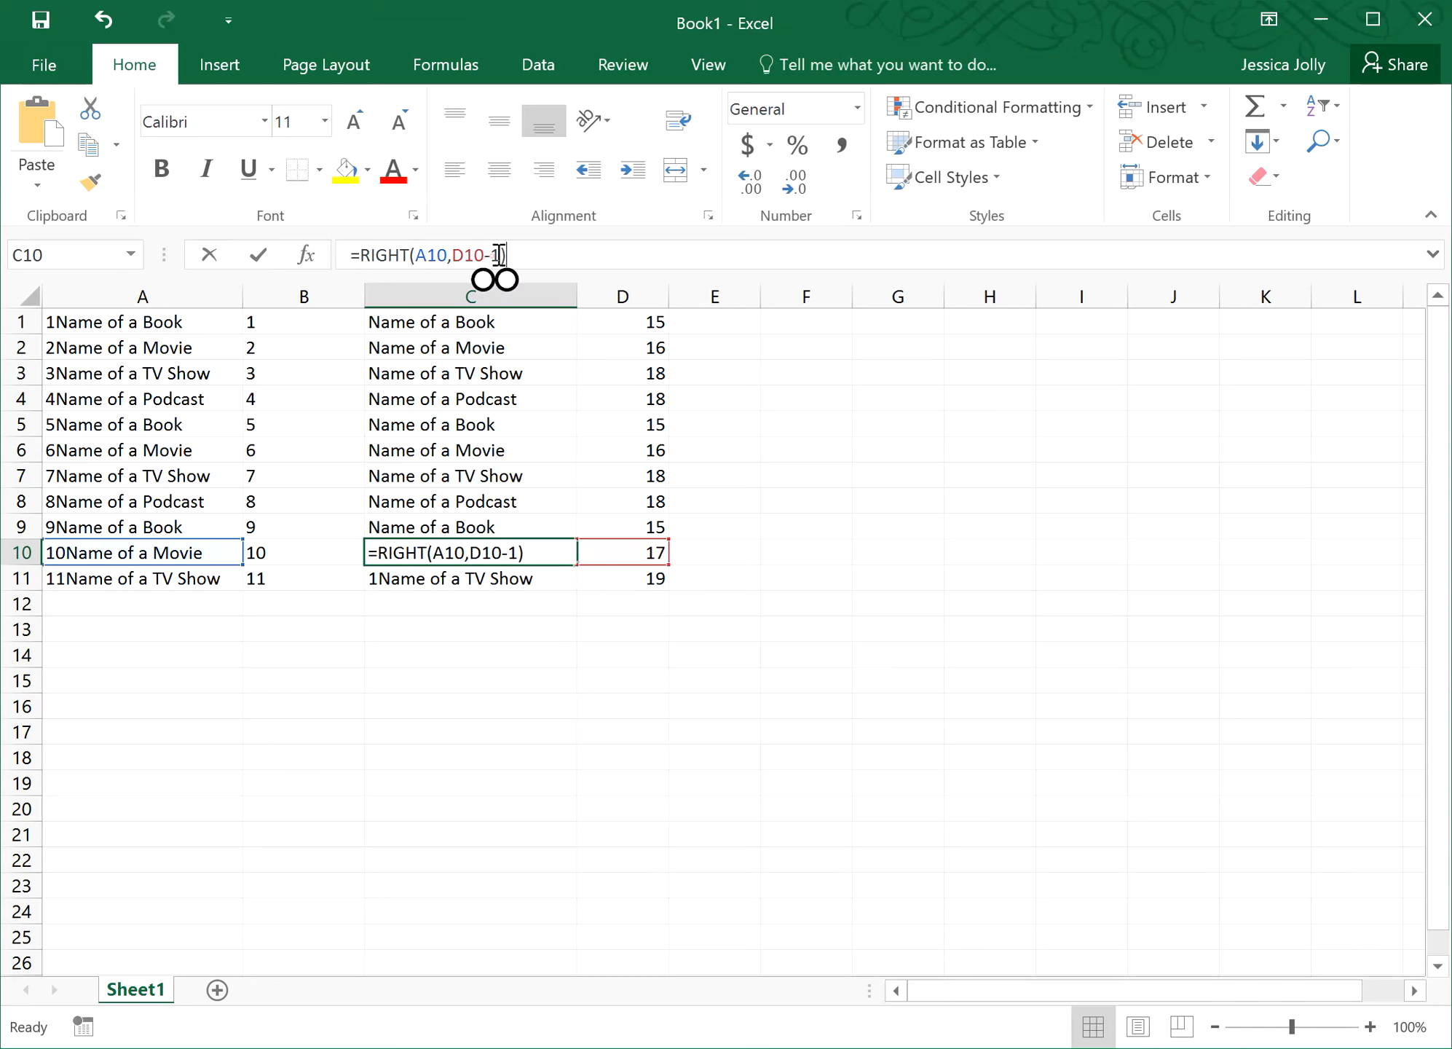
{"action": "key", "text": "BackSpace"}
{"action": "type", "text": "2"}
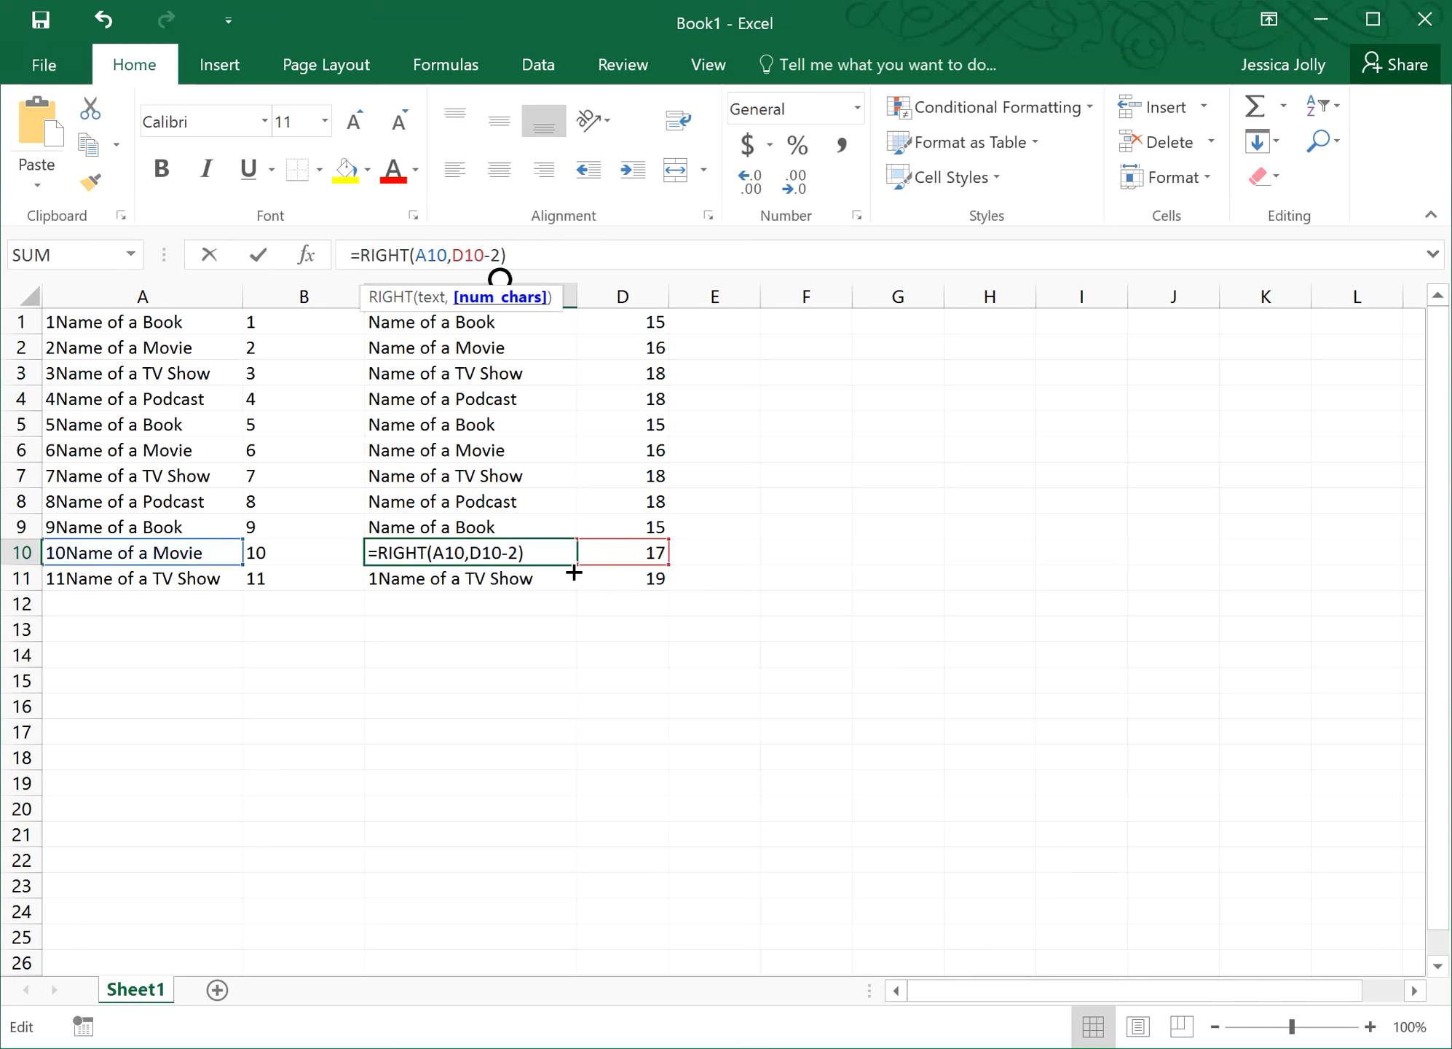
{"action": "left_click", "coordinate": [259, 256]}
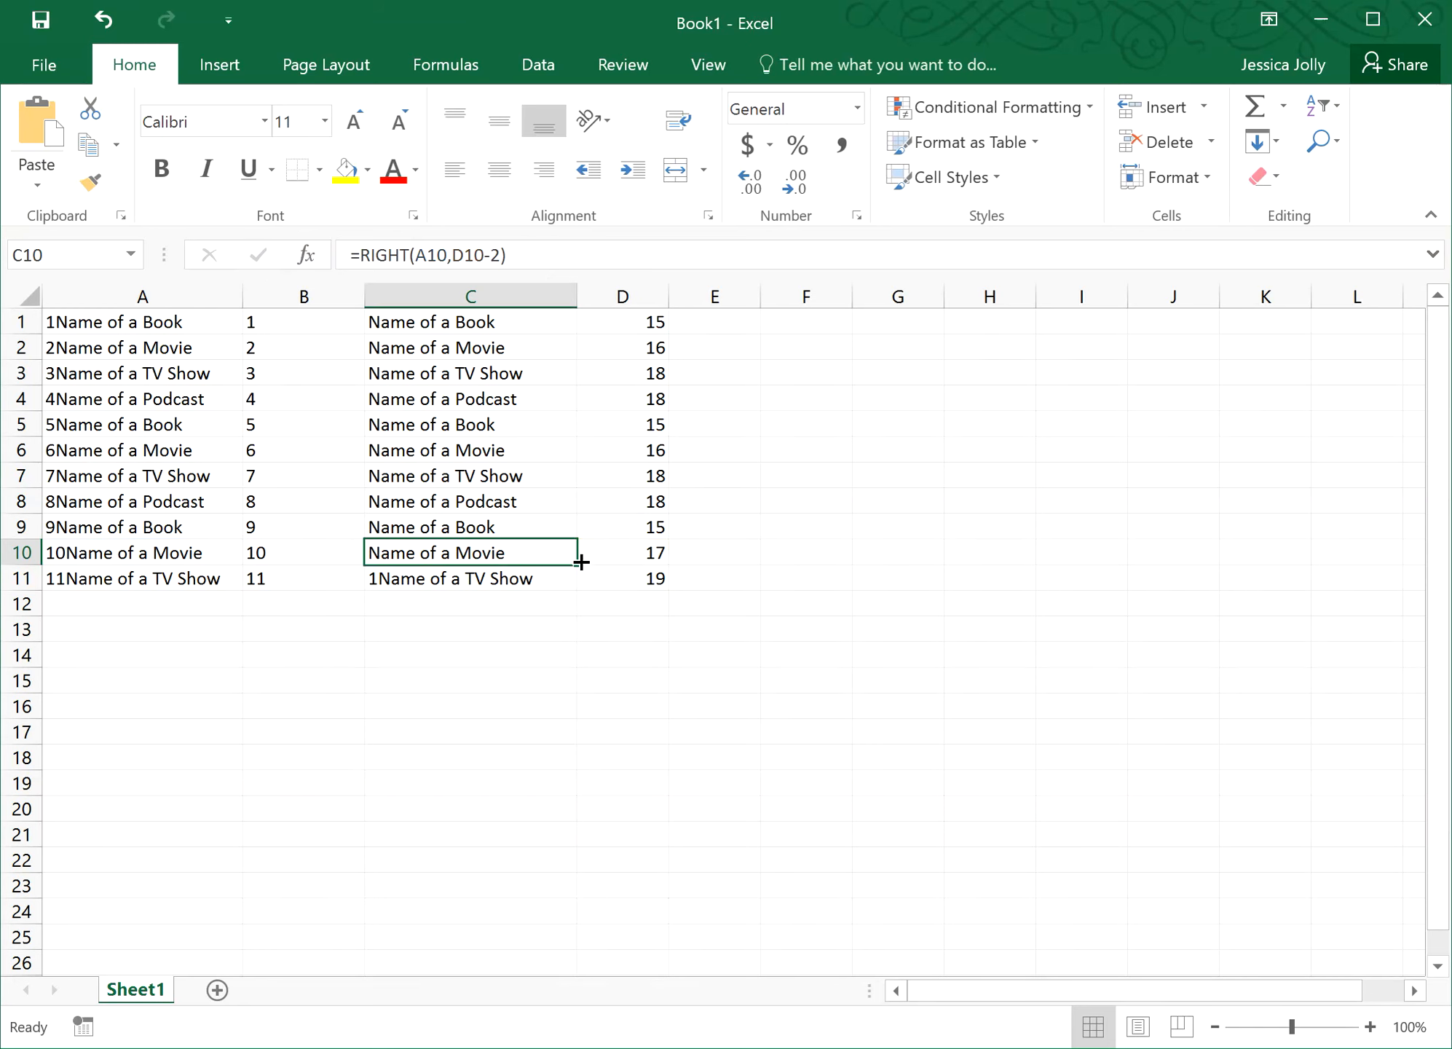
{"action": "left_click_drag", "start_coordinate": [580, 563], "coordinate": [562, 586]}
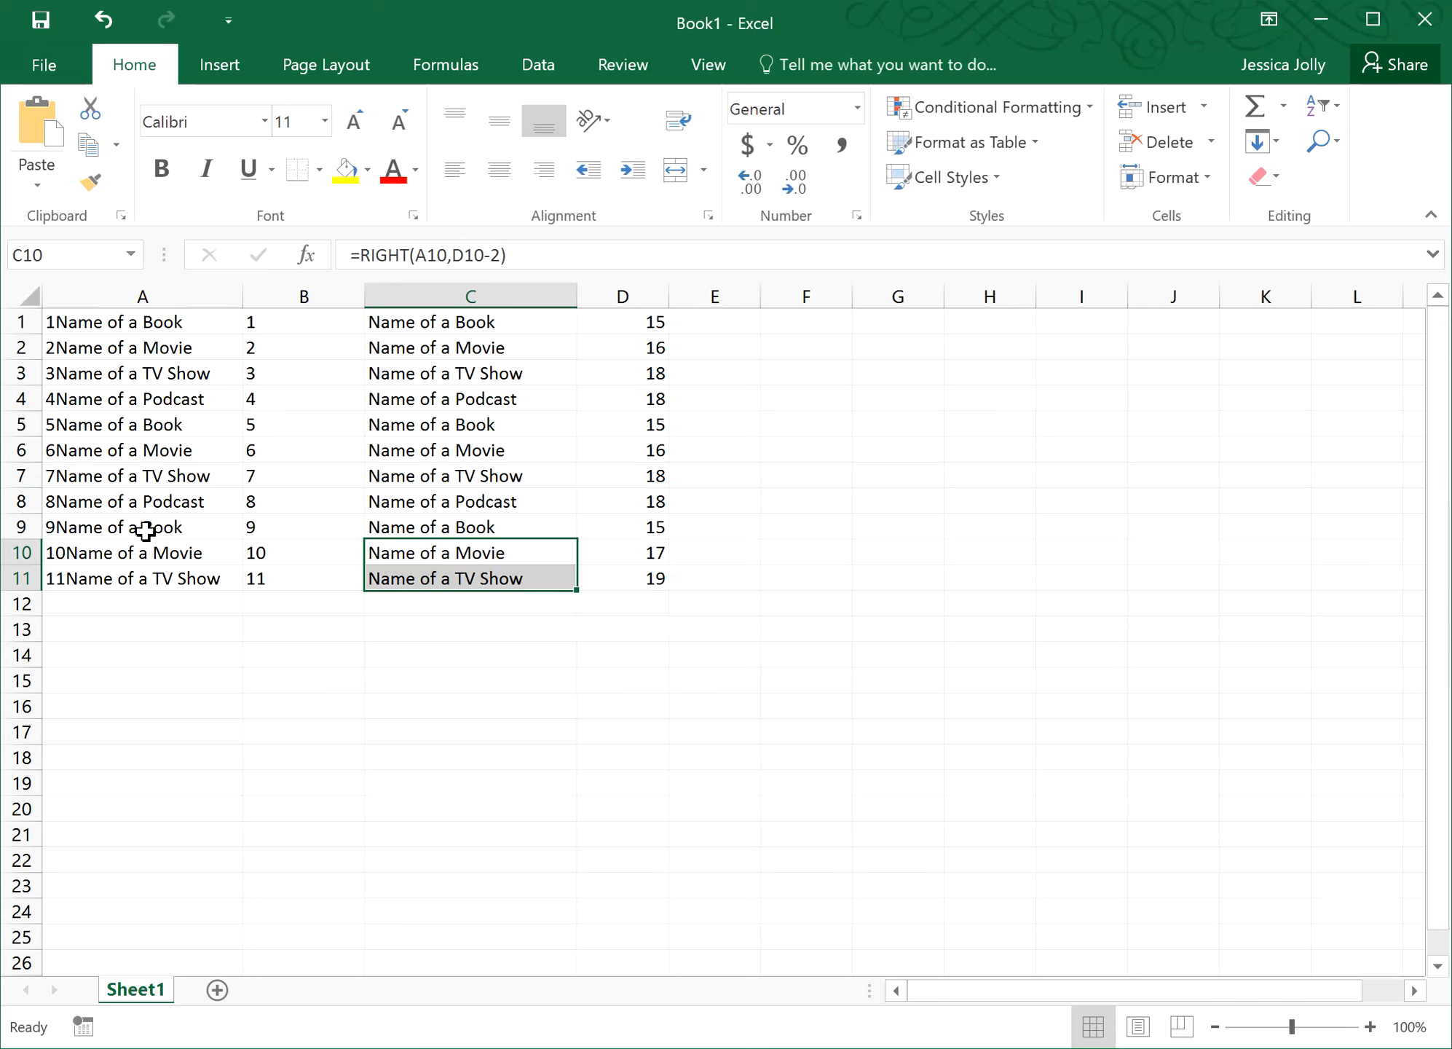
{"action": "left_click", "coordinate": [507, 582]}
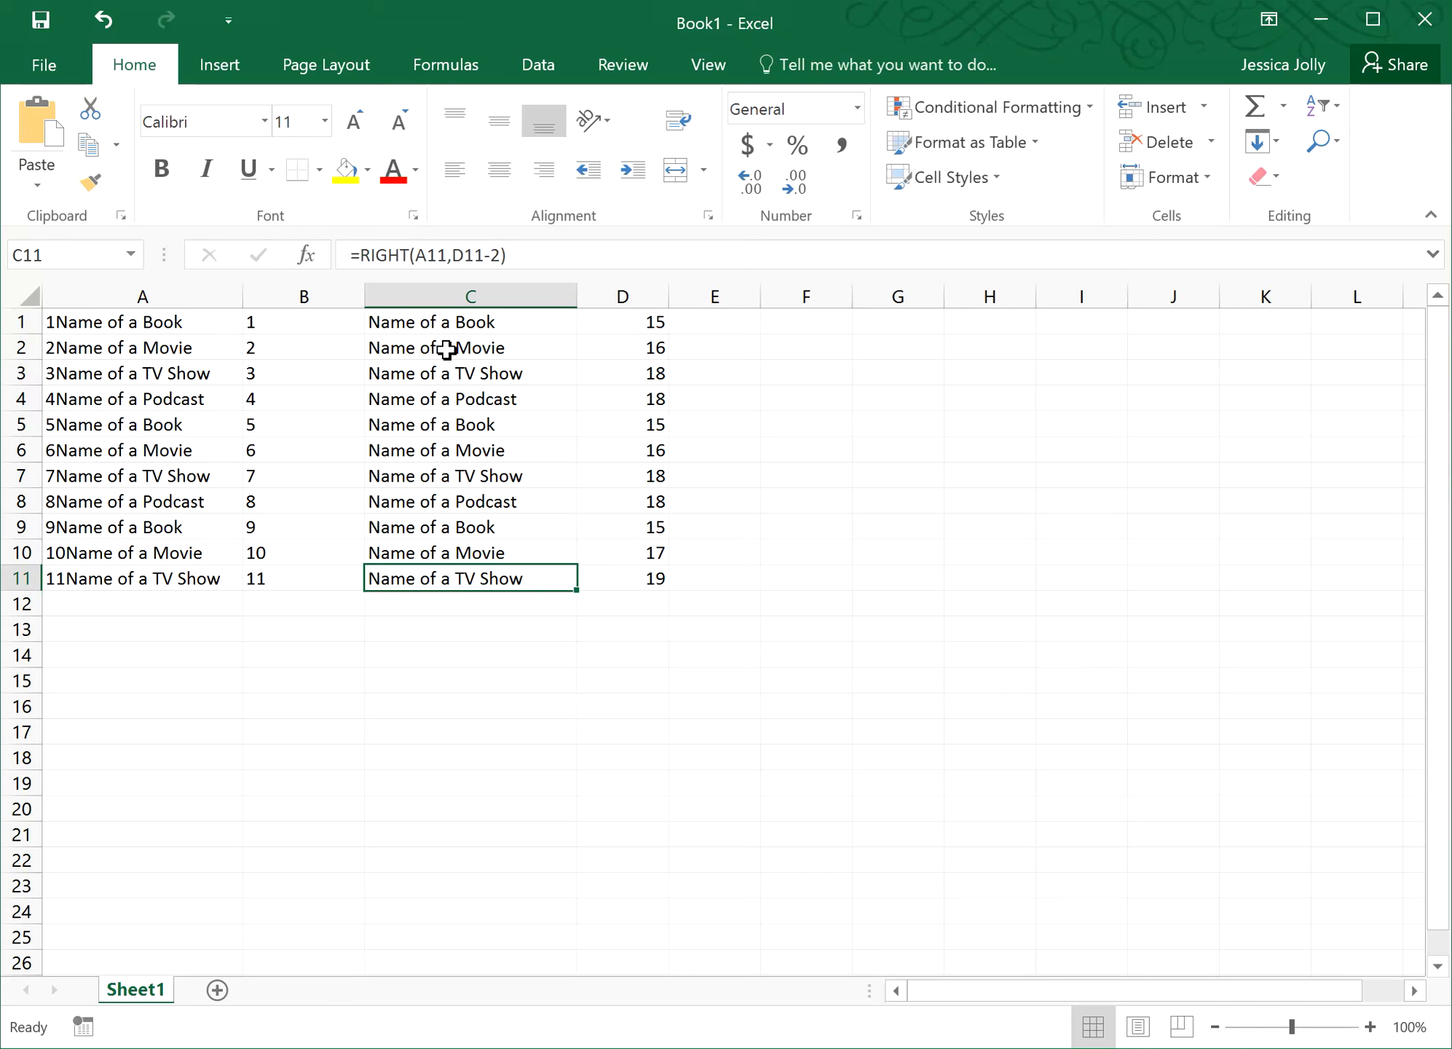
{"action": "left_click", "coordinate": [104, 322]}
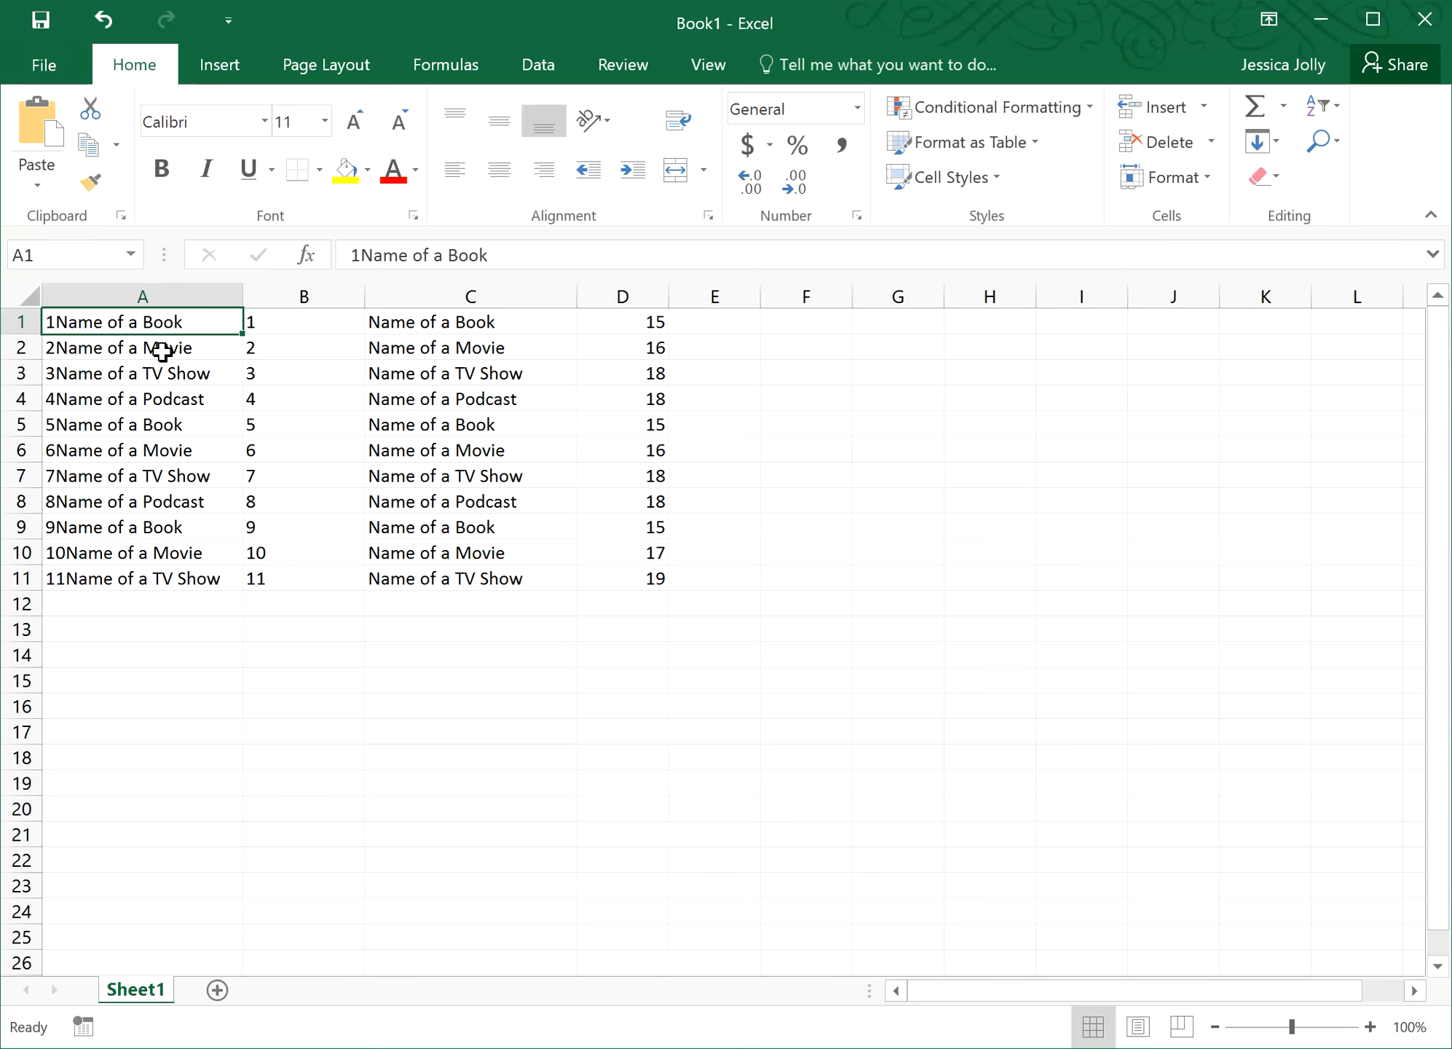
{"action": "left_click", "coordinate": [294, 324]}
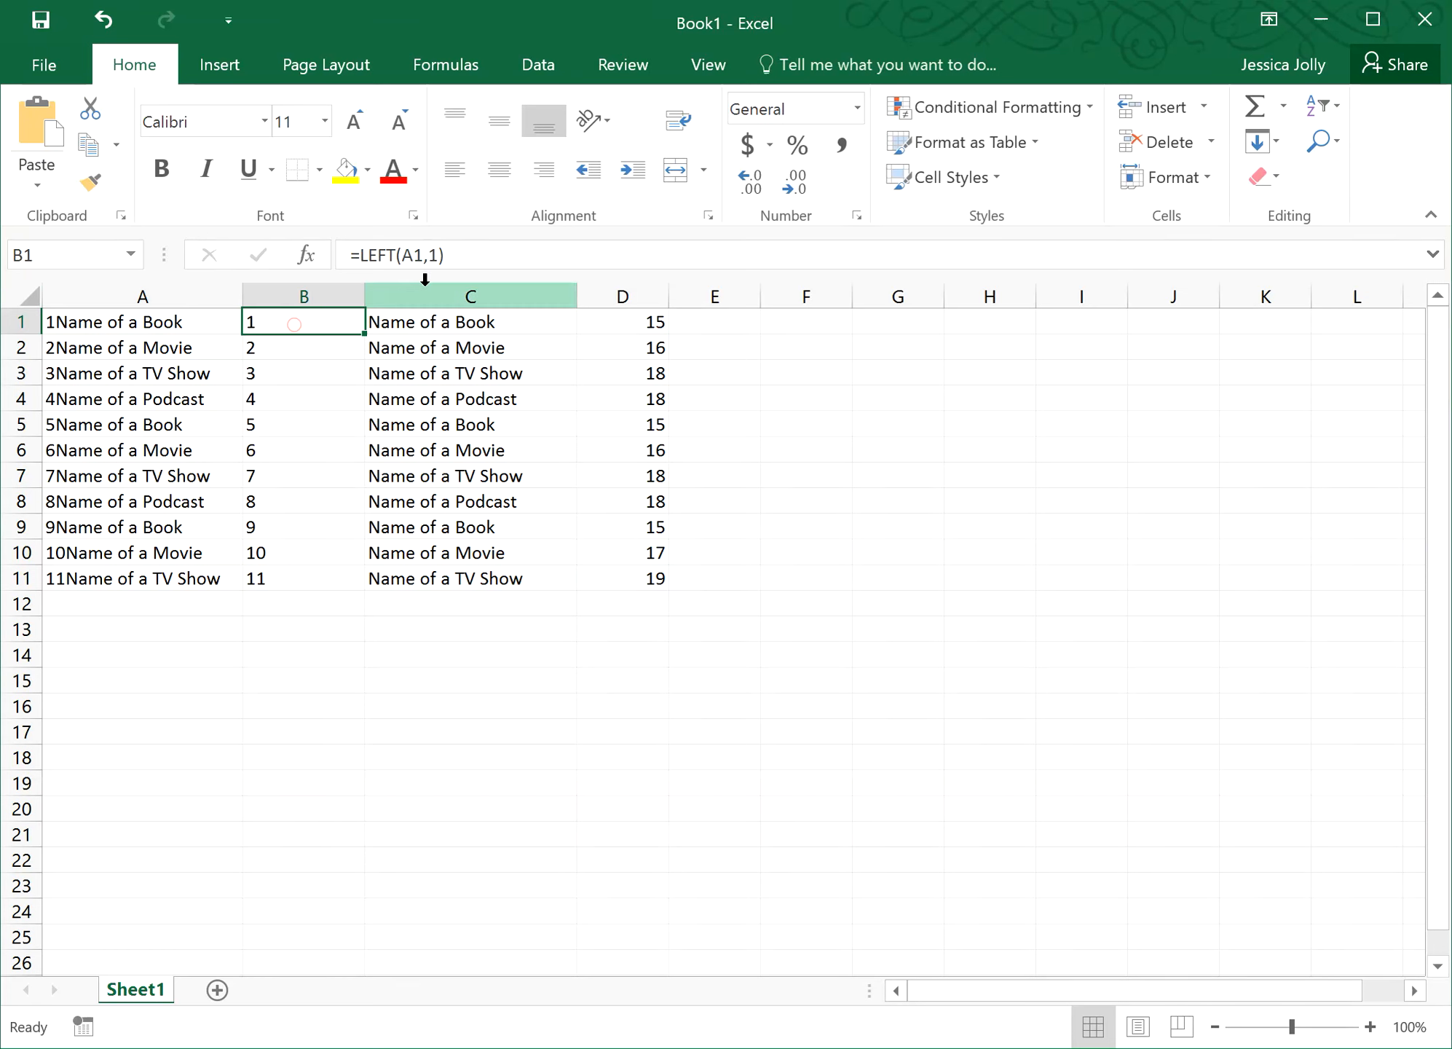
{"action": "left_click", "coordinate": [418, 319]}
{"action": "left_click", "coordinate": [324, 422]}
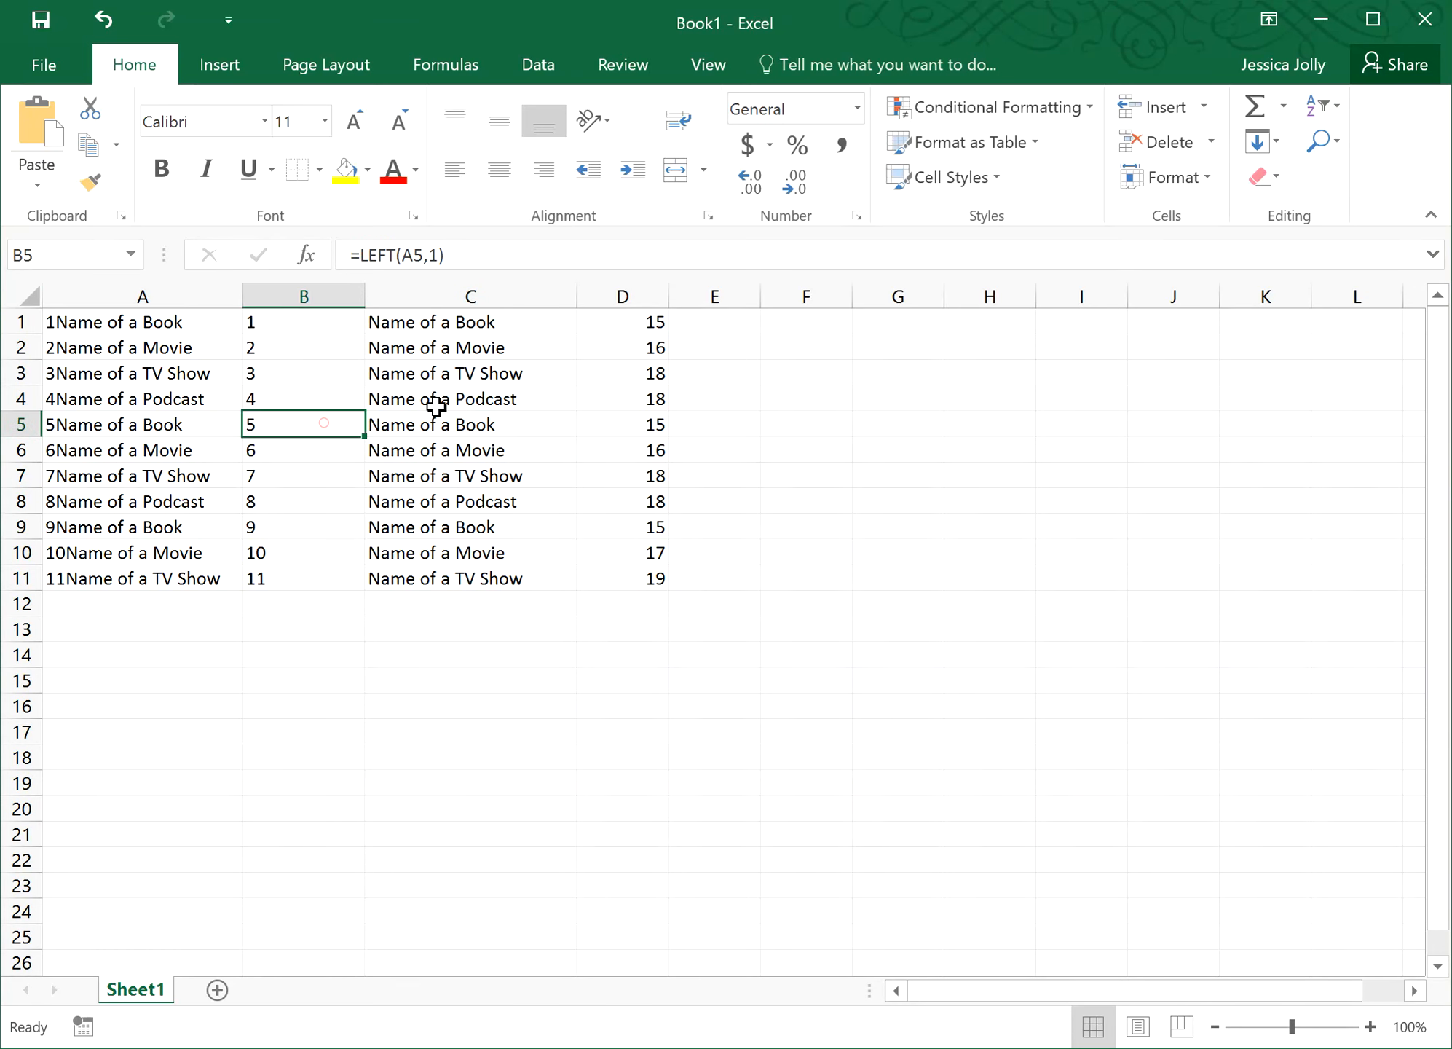
{"action": "left_click", "coordinate": [435, 402]}
{"action": "left_click", "coordinate": [564, 781]}
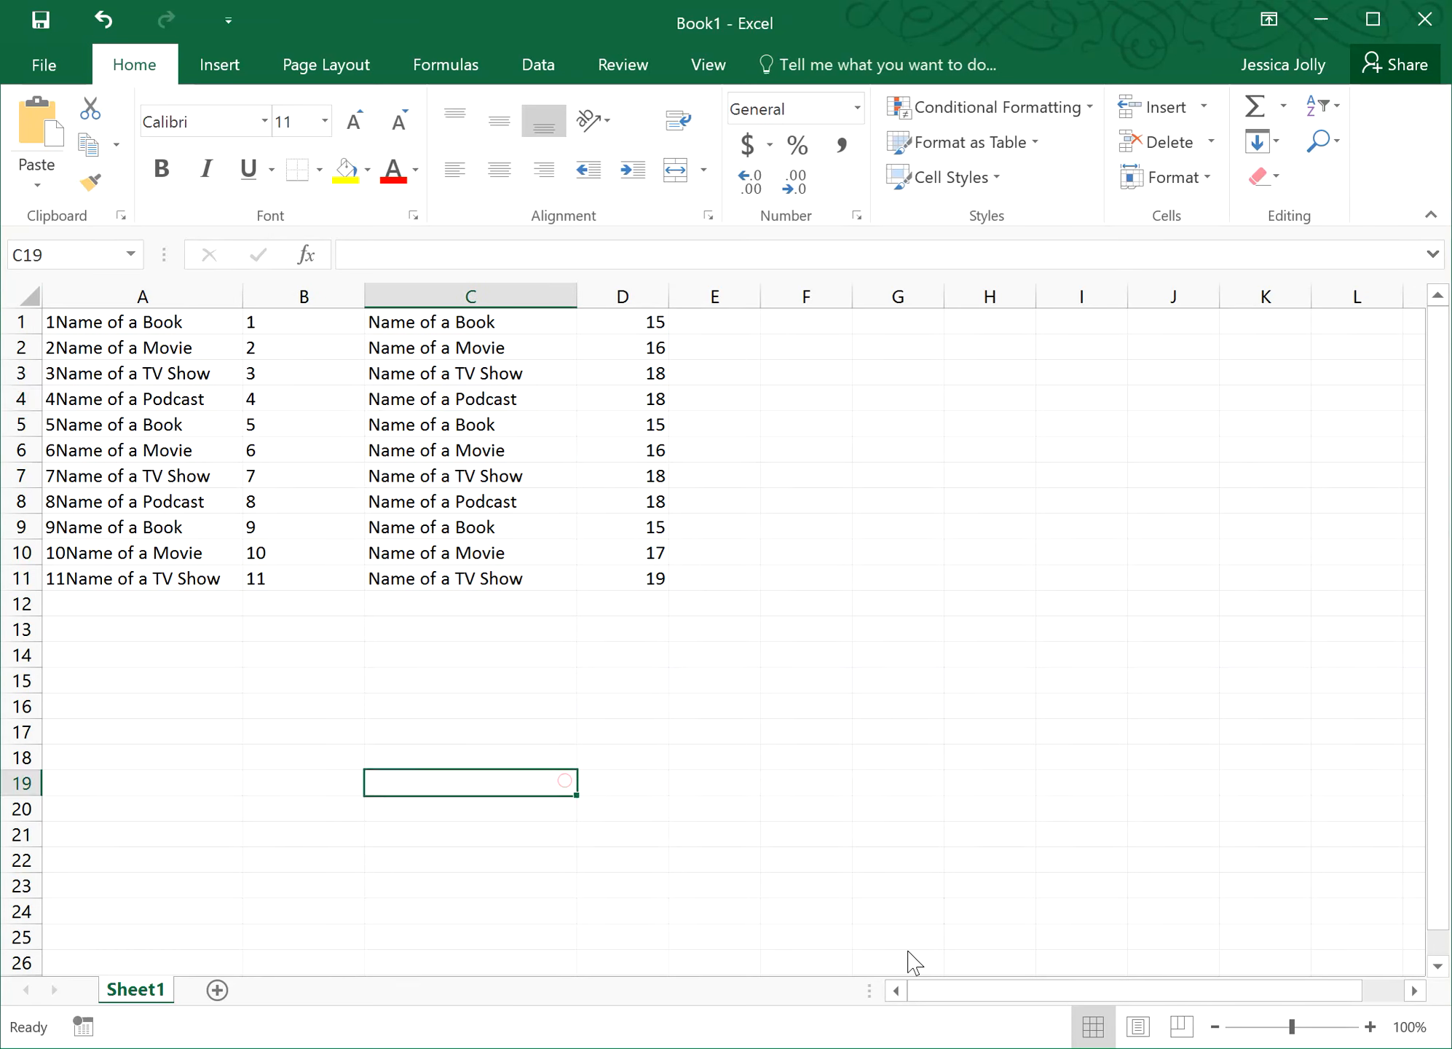